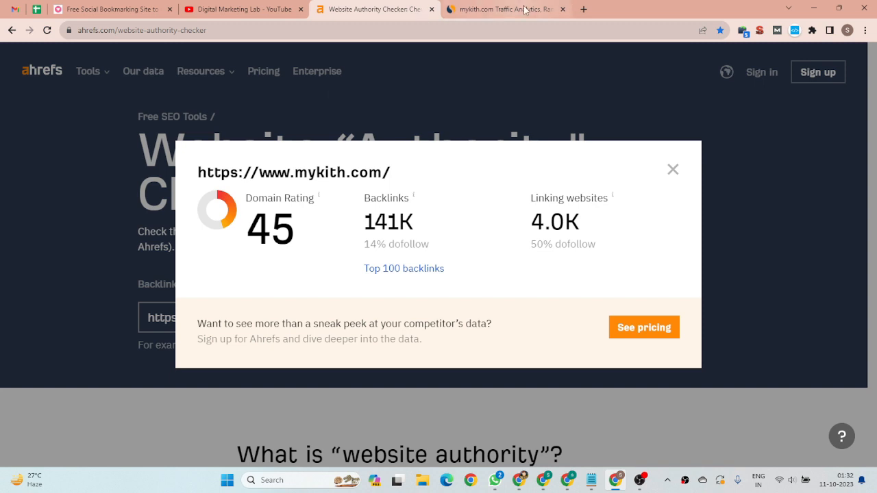
# Review mykith.com's ranks, visit figures and top traffic countries in the Similarweb report
pyautogui.click(502, 11)
pyautogui.scroll(1, 342, 241)
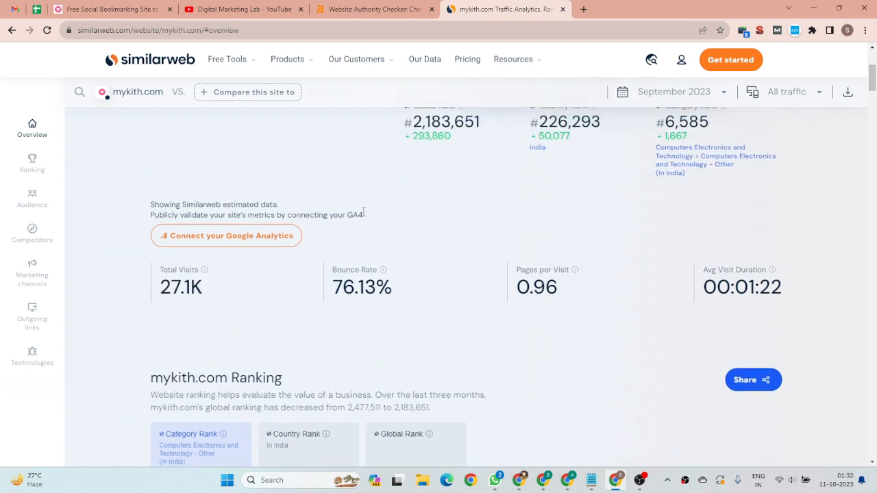
pyautogui.scroll(3, 378, 208)
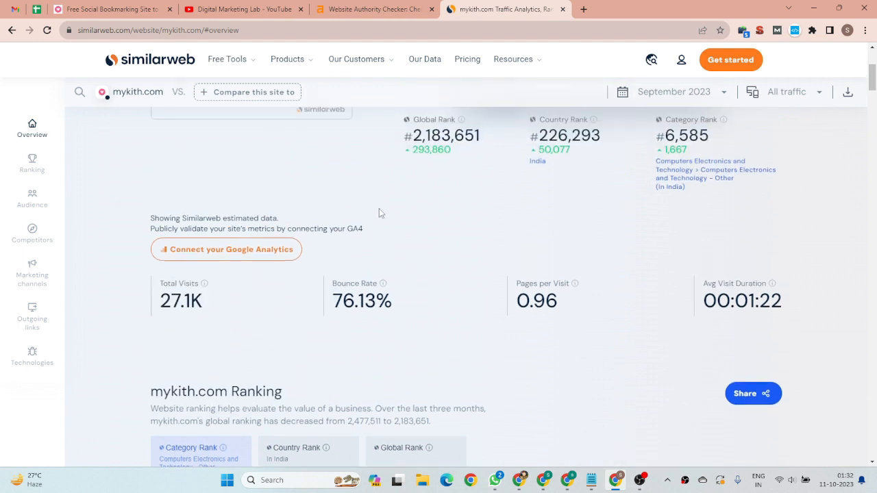
pyautogui.scroll(-1, 420, 264)
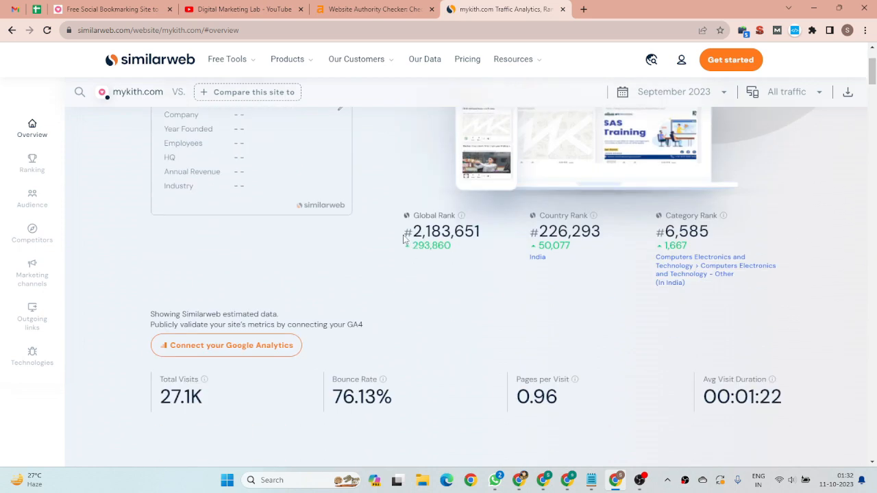
pyautogui.scroll(-5, 468, 276)
pyautogui.scroll(-10, 452, 268)
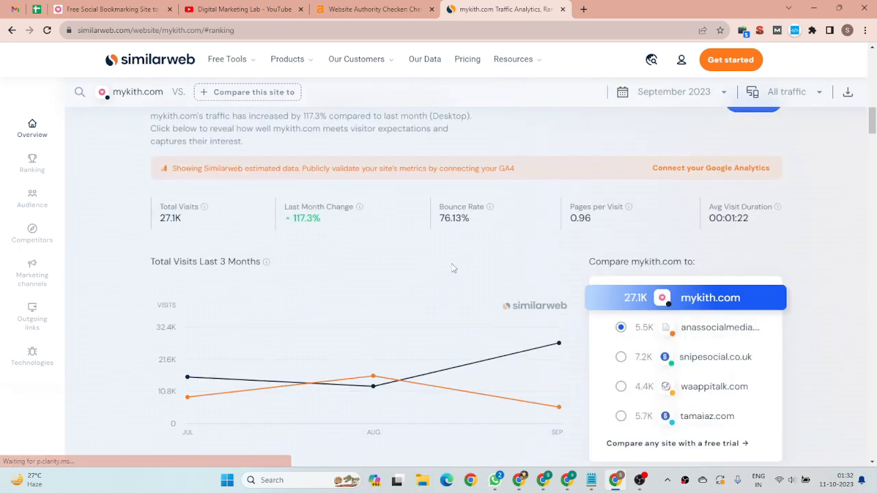
pyautogui.scroll(-2, 638, 210)
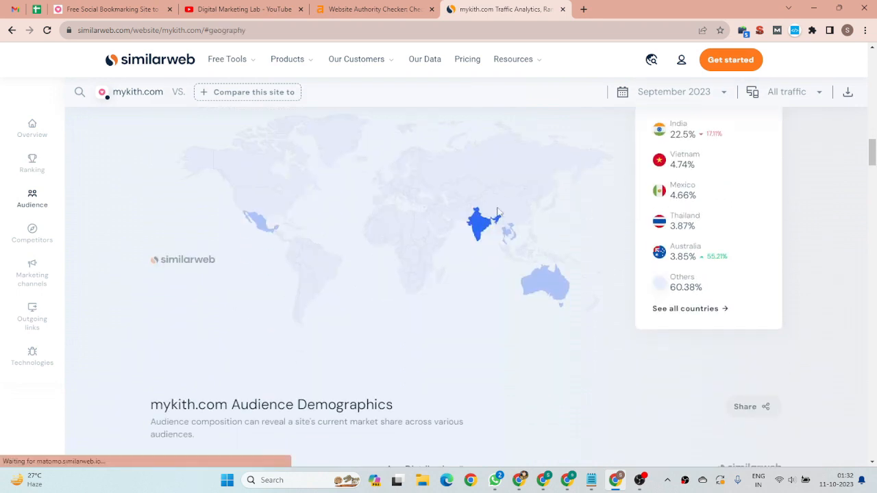
pyautogui.scroll(2, 620, 183)
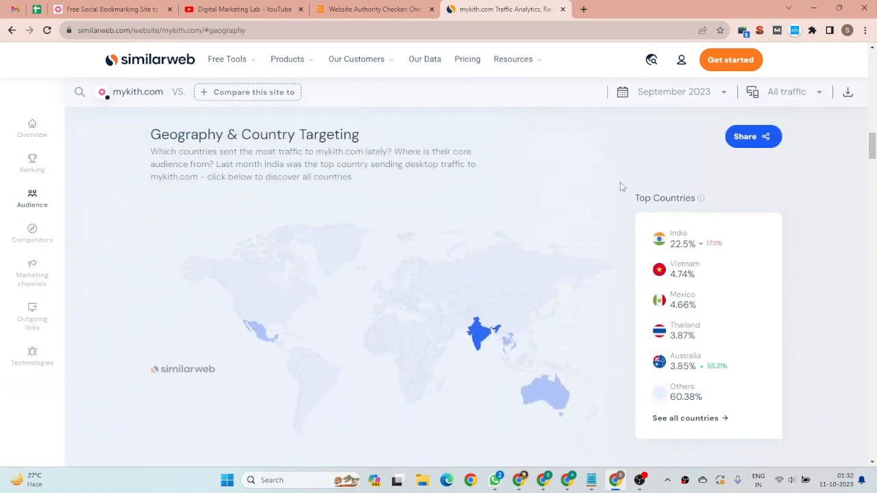
pyautogui.scroll(-3, 620, 187)
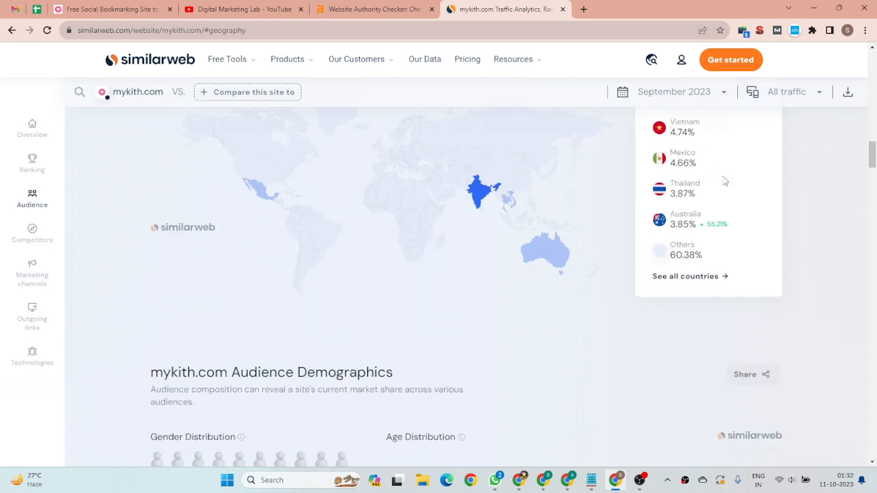
pyautogui.scroll(1, 532, 212)
pyautogui.scroll(3, 533, 213)
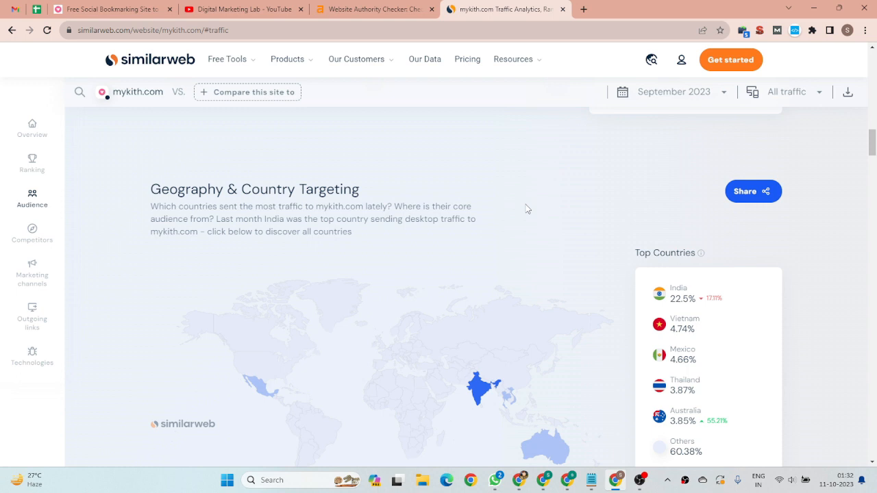
# Open the "Copper's Contribution to Premium Whiskies" post from the MyKith home page in a new tab and show it
pyautogui.click(77, 7)
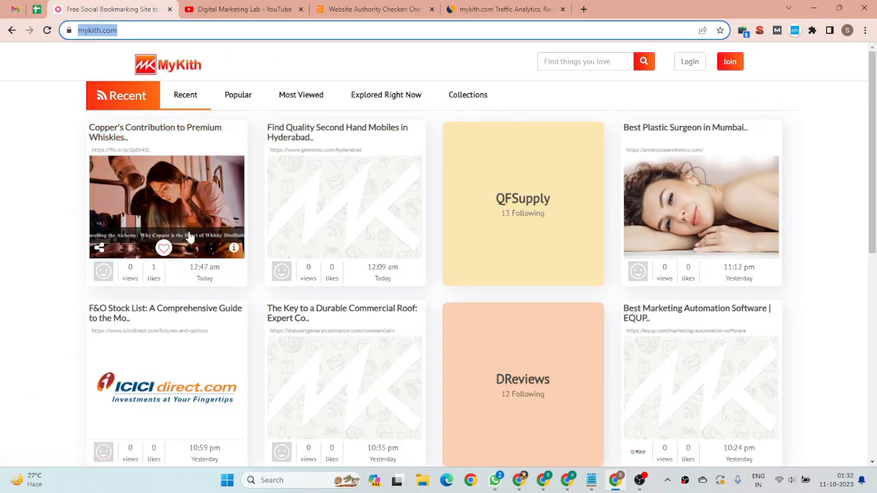
pyautogui.scroll(-5, 518, 249)
pyautogui.scroll(5, 517, 231)
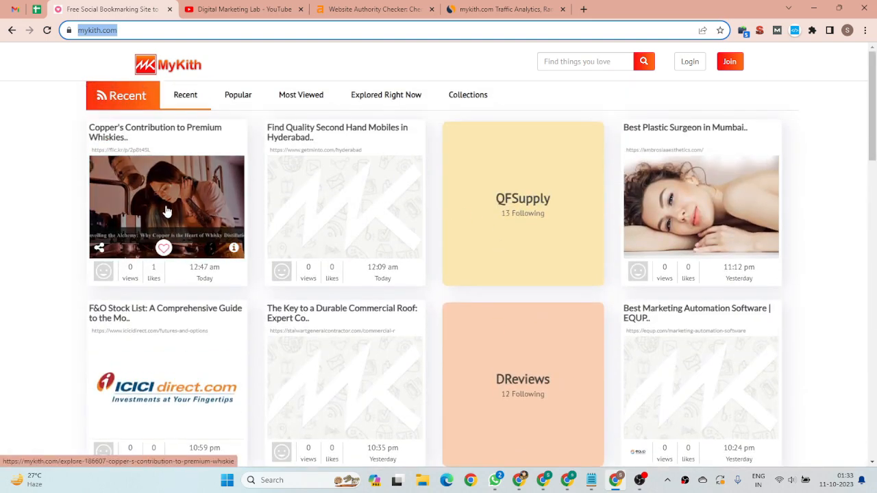
pyautogui.rightClick(166, 211)
pyautogui.click(198, 215)
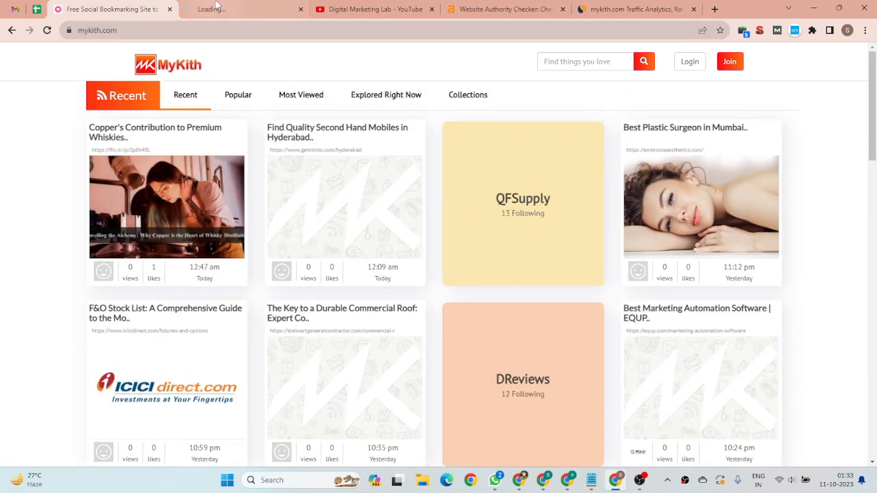
pyautogui.click(216, 7)
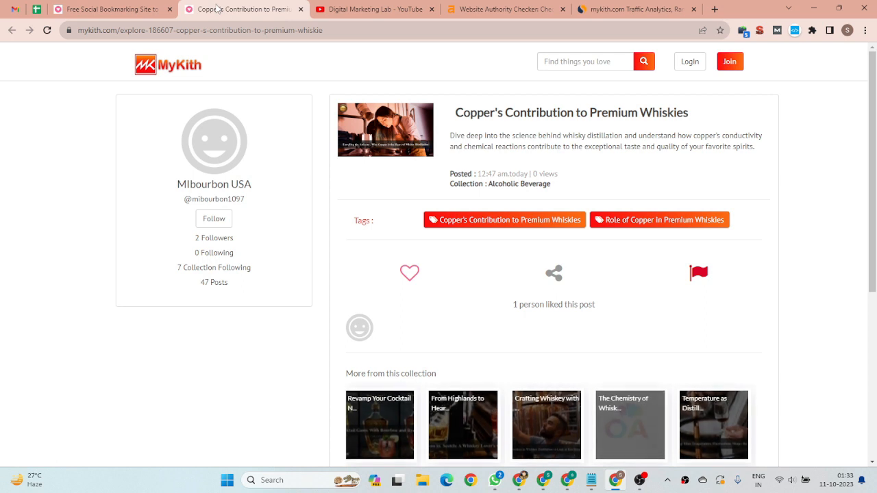
# Inspect the HTML of the whisky post's title link, and close the inspector and the post's tab
pyautogui.rightClick(538, 115)
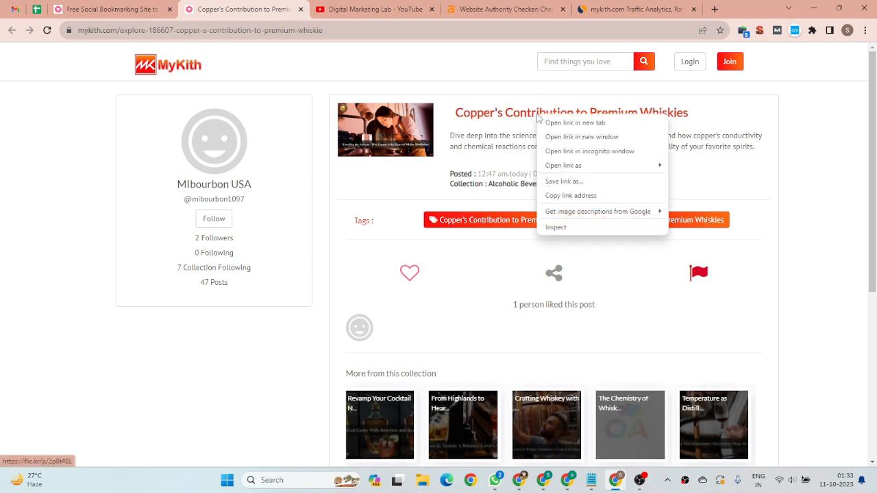
pyautogui.click(577, 227)
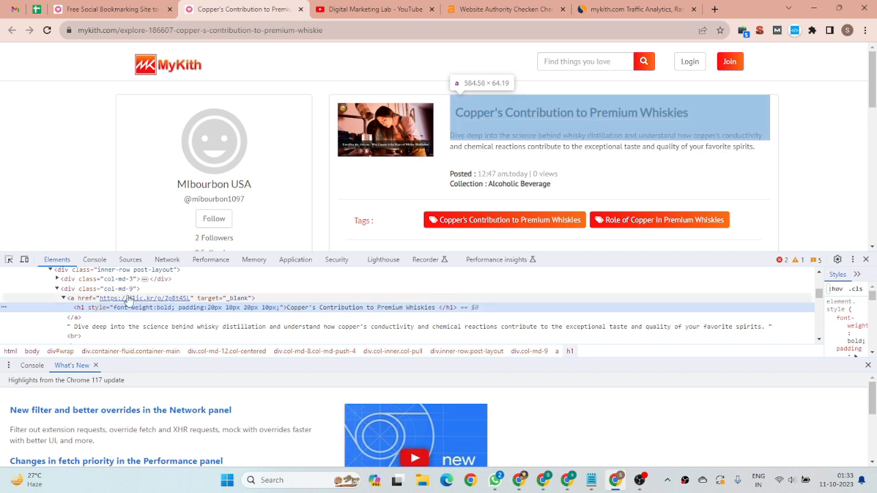
pyautogui.click(865, 259)
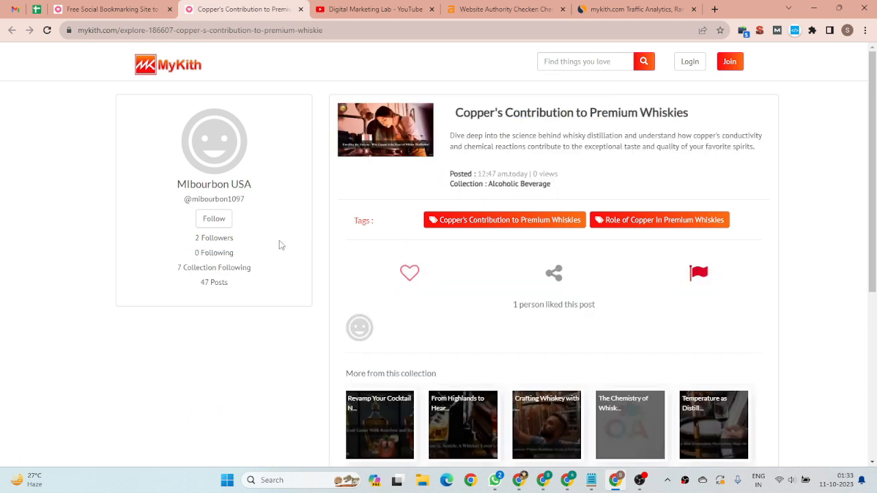
pyautogui.click(130, 9)
pyautogui.click(294, 10)
pyautogui.click(300, 9)
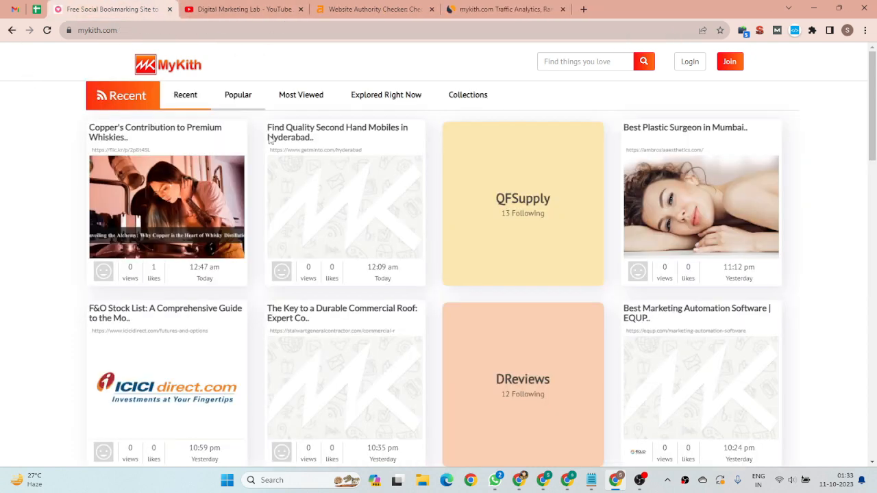
# Look over the recent bookmarks on the MyKith home page and open the account sign-up form
pyautogui.scroll(-3, 629, 248)
pyautogui.scroll(-3, 629, 248)
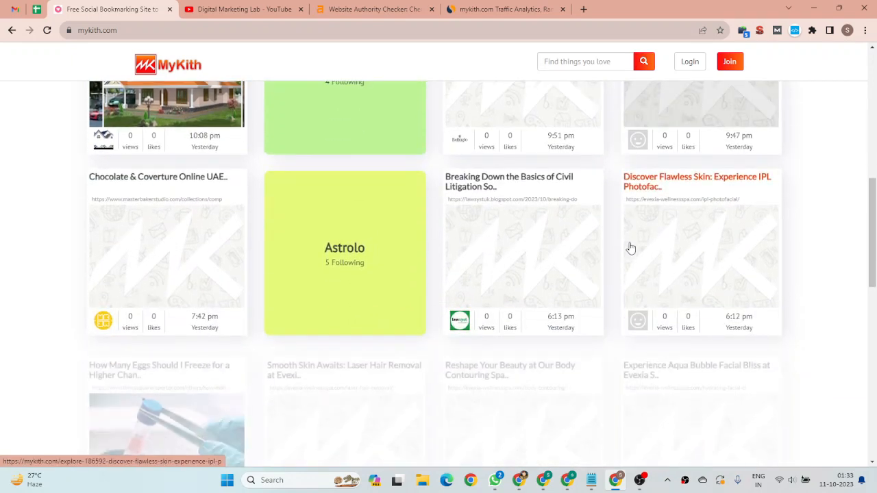
pyautogui.scroll(6, 314, 280)
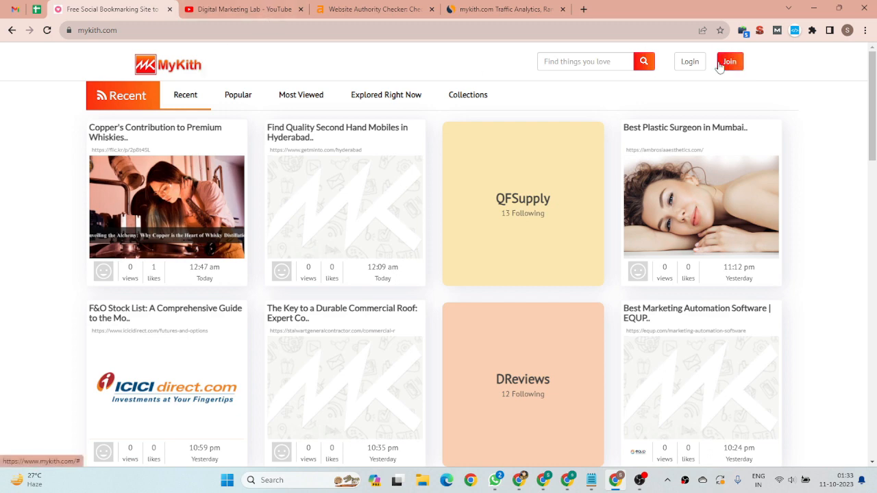
pyautogui.click(737, 66)
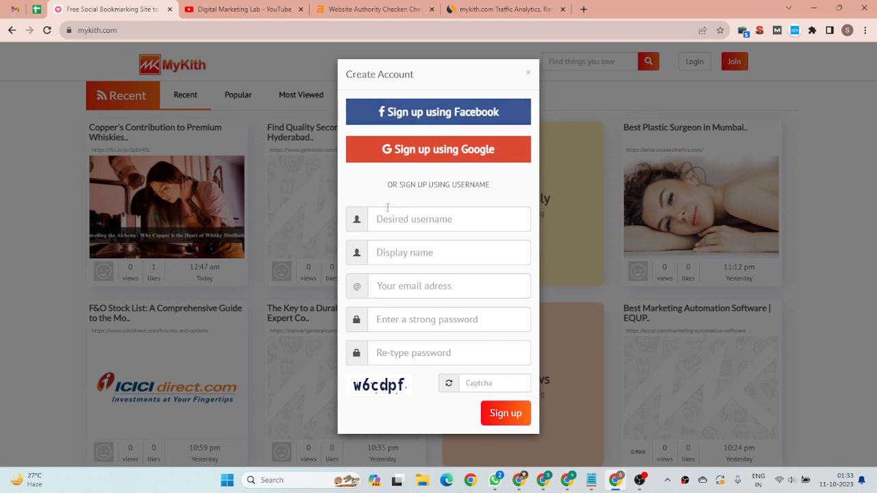
# Enter digitalmarketinglab as the desired username and Digital Marketing Lab as the display name
pyautogui.click(388, 215)
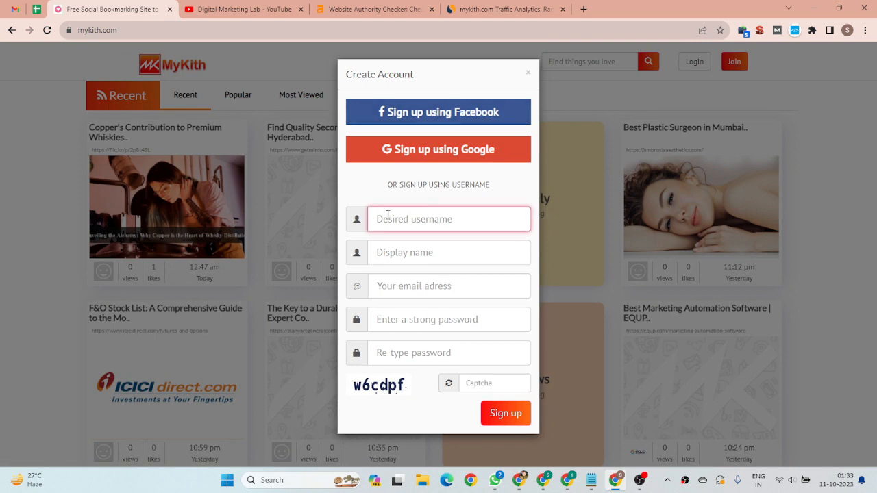
pyautogui.write('digitalmar')
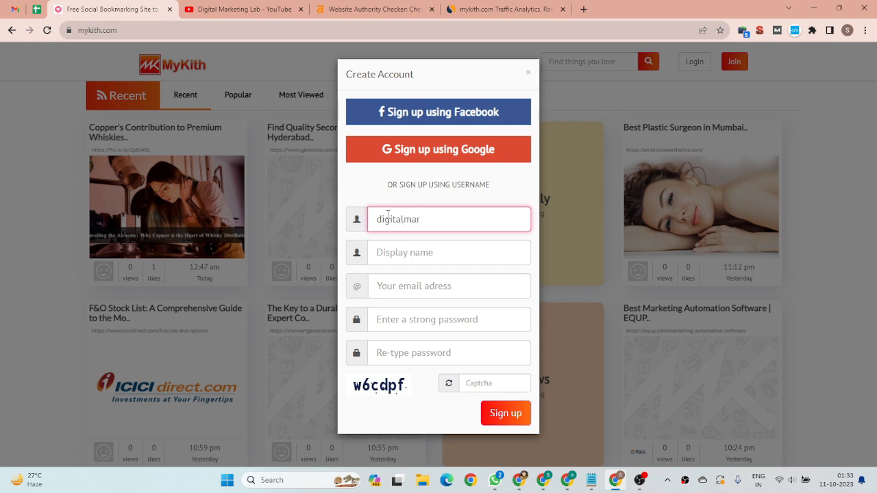
pyautogui.write('ketinglab')
pyautogui.click(414, 255)
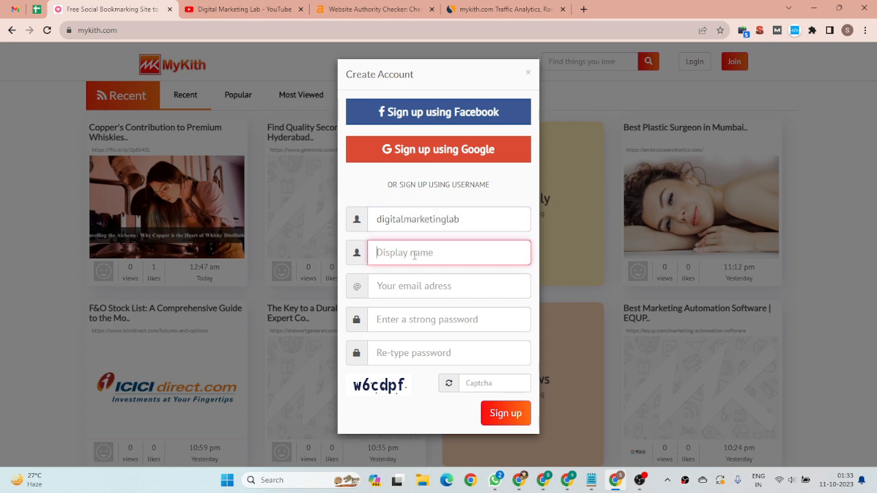
pyautogui.write('Digital Marketing Lab')
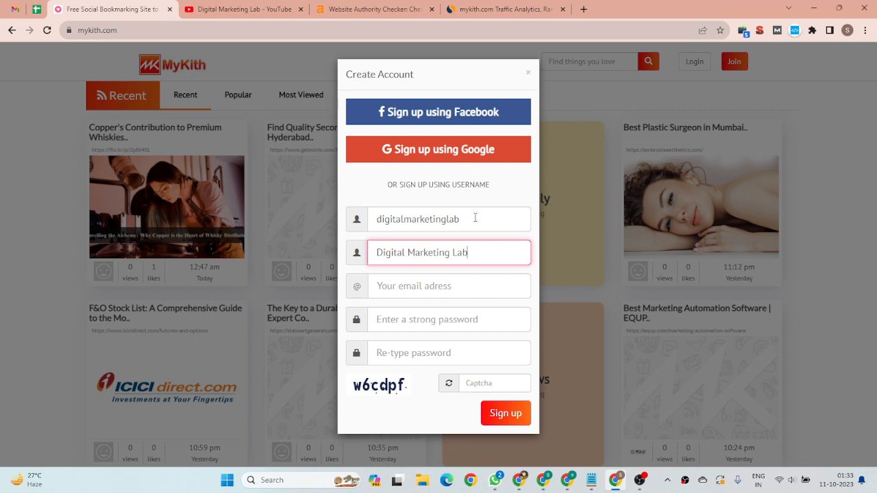
pyautogui.moveTo(473, 217); pyautogui.dragTo(369, 219)
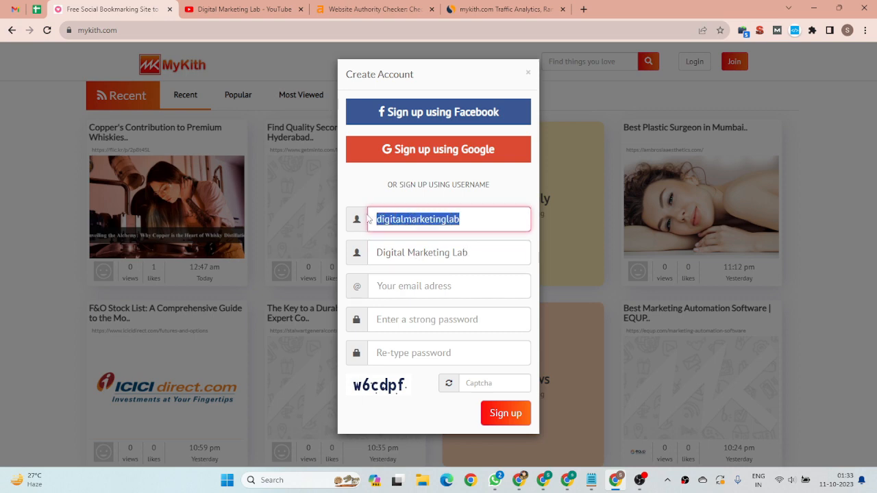
pyautogui.click(404, 219)
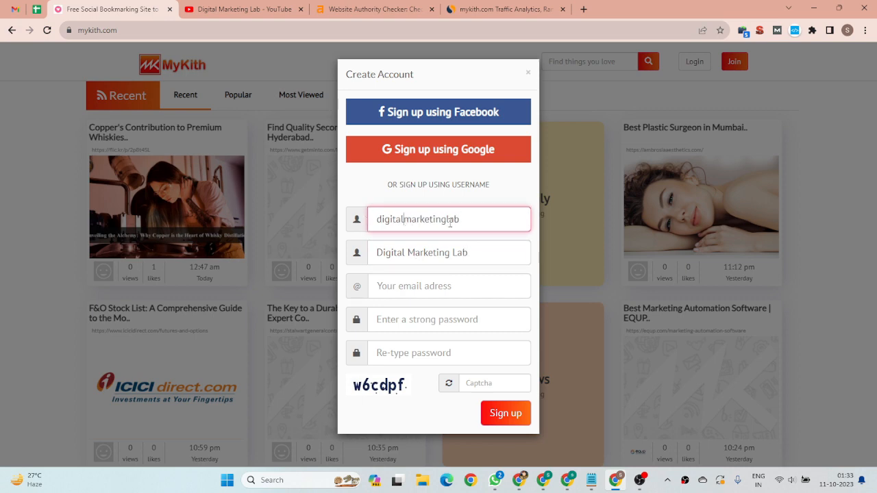
pyautogui.moveTo(459, 221); pyautogui.dragTo(365, 222)
pyautogui.click(406, 250)
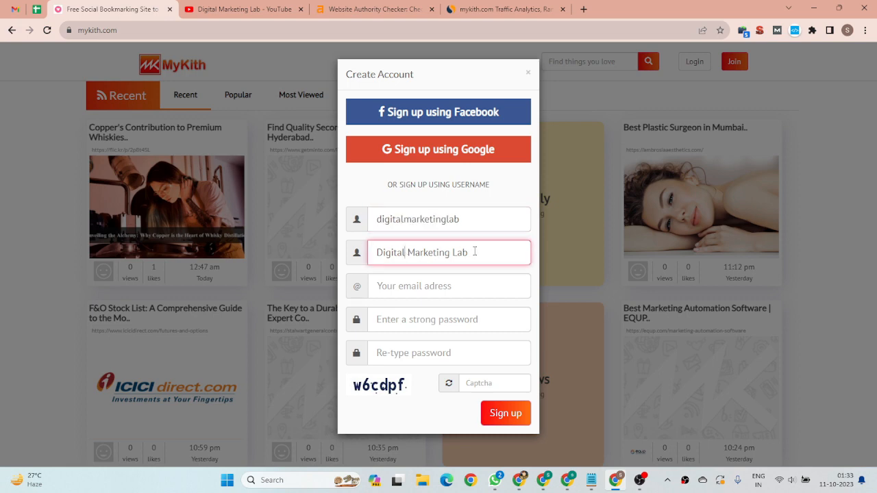
pyautogui.moveTo(476, 252); pyautogui.dragTo(337, 254)
pyautogui.click(414, 252)
pyautogui.moveTo(491, 252); pyautogui.dragTo(315, 255)
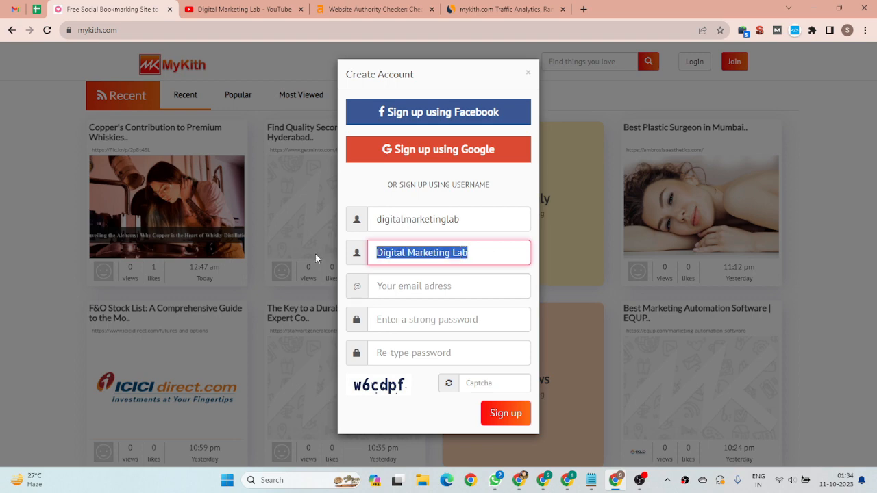
pyautogui.click(424, 253)
pyautogui.moveTo(473, 253); pyautogui.dragTo(376, 255)
# Copy the account's e-mail address from Gmail and paste it into the sign-up form's e-mail field
pyautogui.click(394, 283)
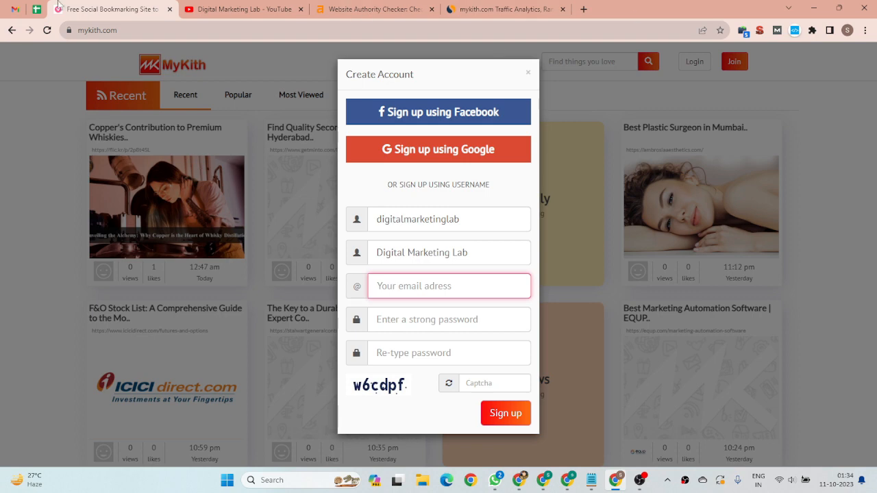
pyautogui.click(15, 9)
pyautogui.click(859, 60)
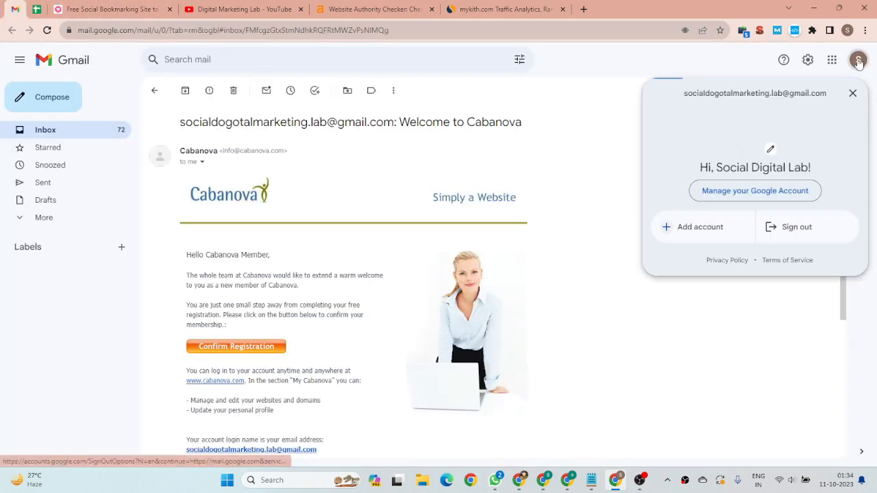
pyautogui.tripleClick(796, 90)
pyautogui.hotkey('ctrl', 'c')
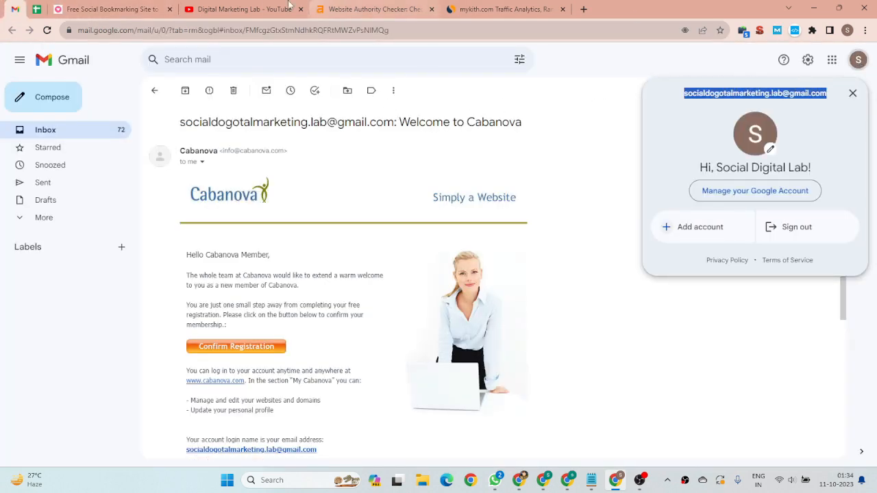
pyautogui.click(109, 9)
pyautogui.hotkey('ctrl', 'v')
# Fill both password fields with the suggested strong password and submit the sign-up form with the displayed captcha code
pyautogui.click(402, 311)
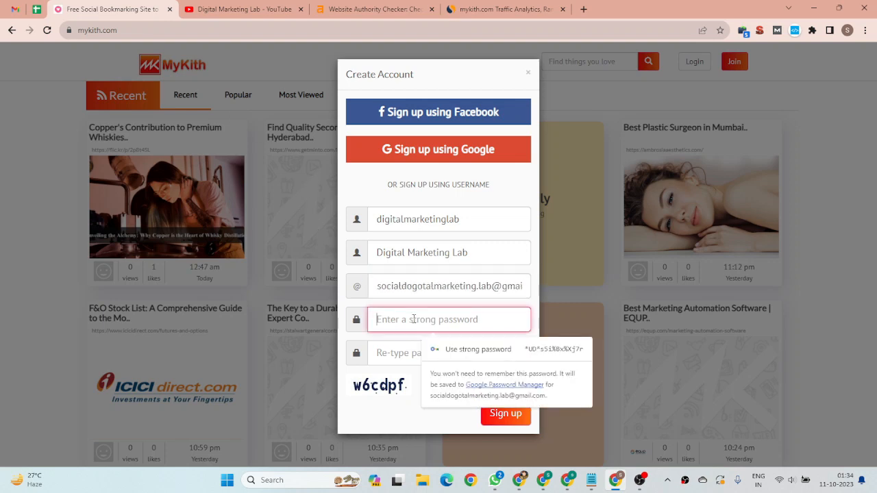
pyautogui.click(482, 360)
pyautogui.click(498, 383)
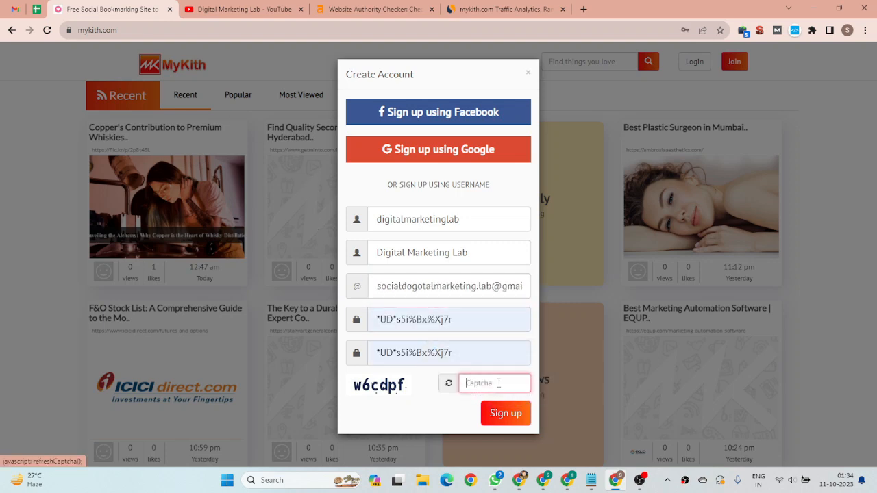
pyautogui.write('w')
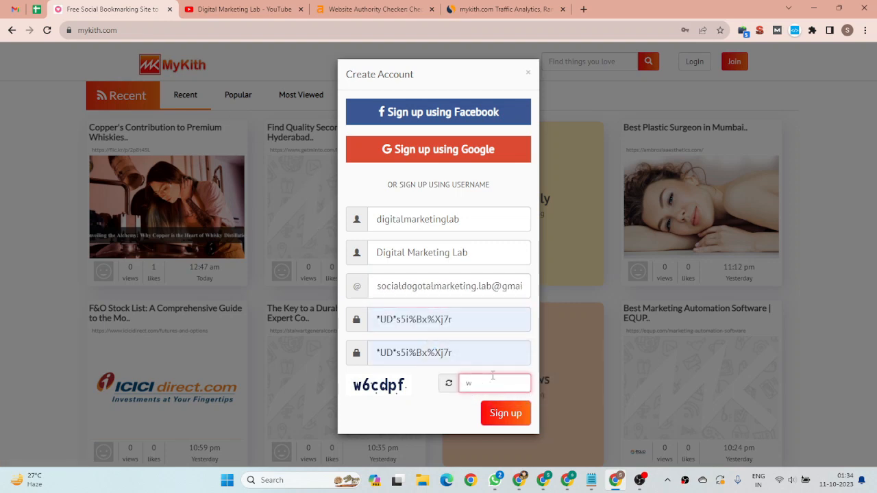
pyautogui.write('6cdpf')
pyautogui.click(504, 413)
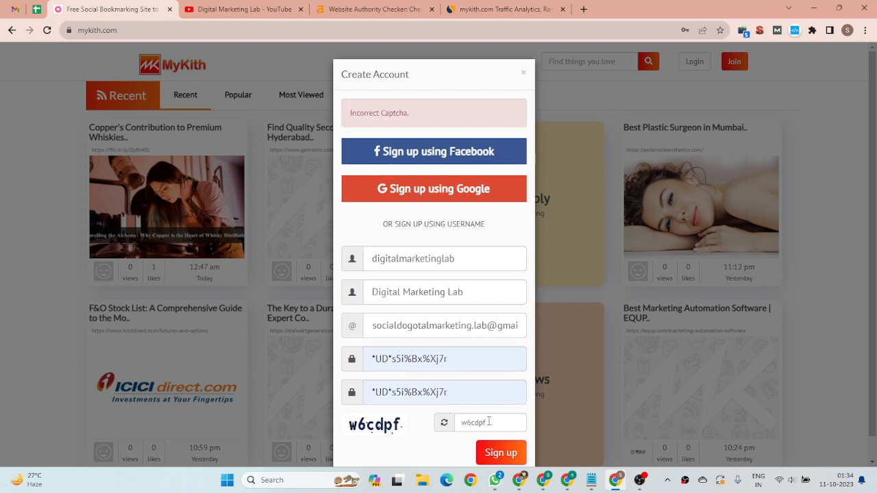
# Try to resubmit the sign-up form after retyping the displayed captcha code
pyautogui.moveTo(500, 422); pyautogui.dragTo(455, 426)
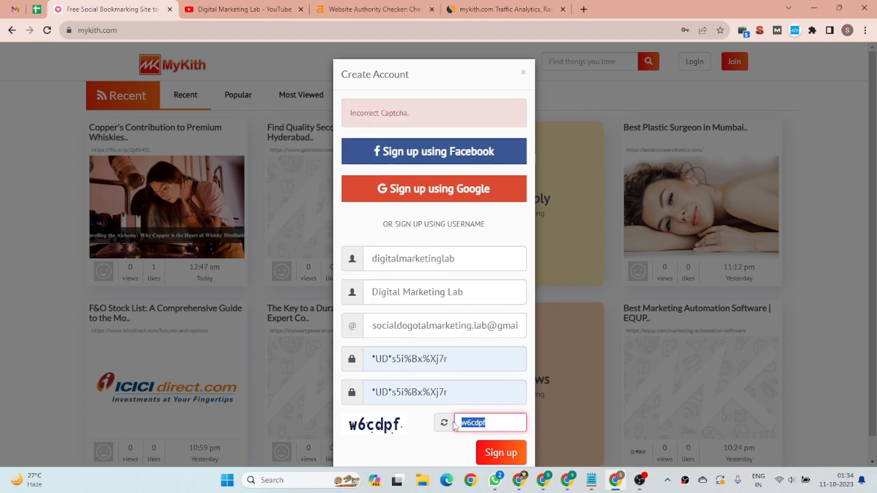
pyautogui.write('w6')
pyautogui.click(506, 454)
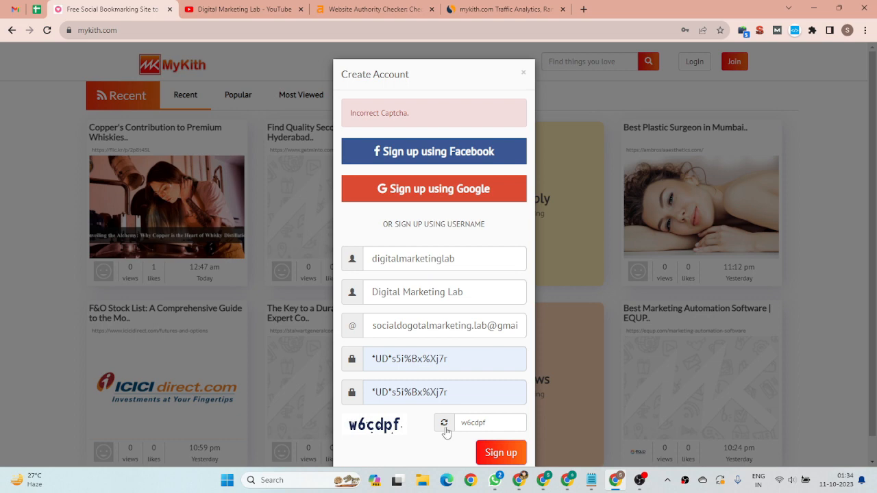
# Refresh the captcha, replace the old entry with the new code, submit the sign-up form and dismiss the saved-password notice
pyautogui.click(444, 425)
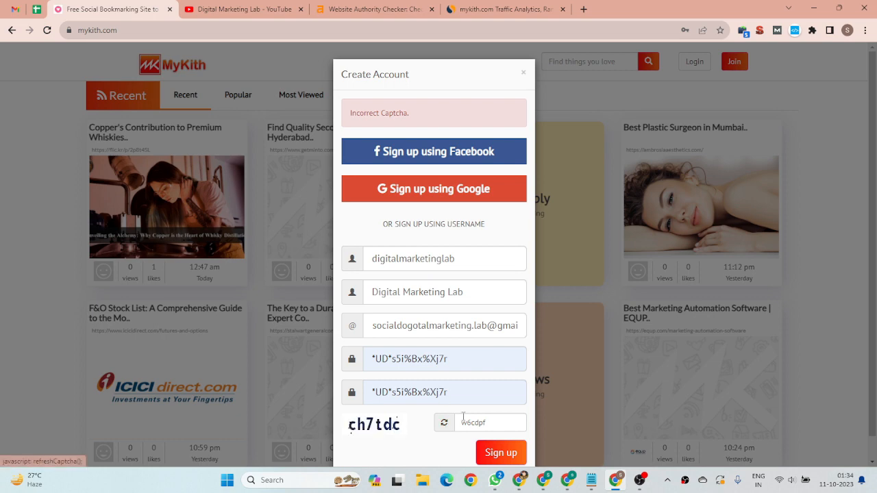
pyautogui.click(468, 423)
pyautogui.moveTo(500, 423); pyautogui.dragTo(447, 424)
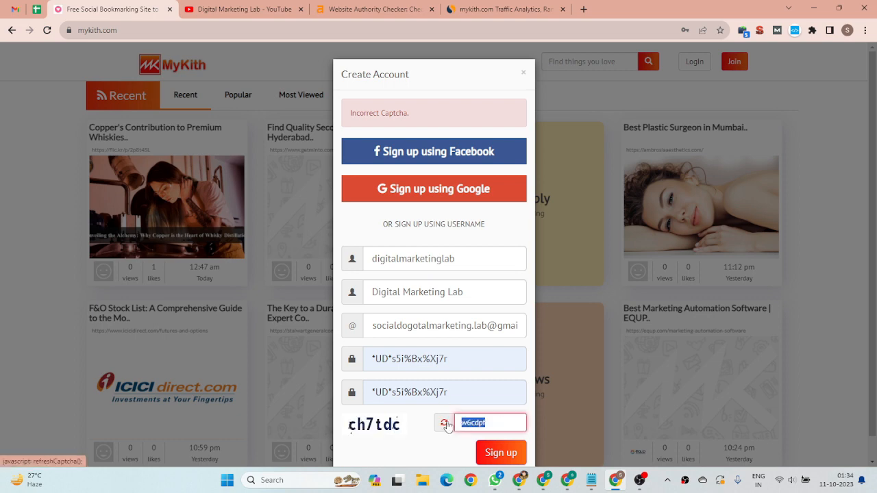
pyautogui.write('ch7tdc')
pyautogui.click(514, 454)
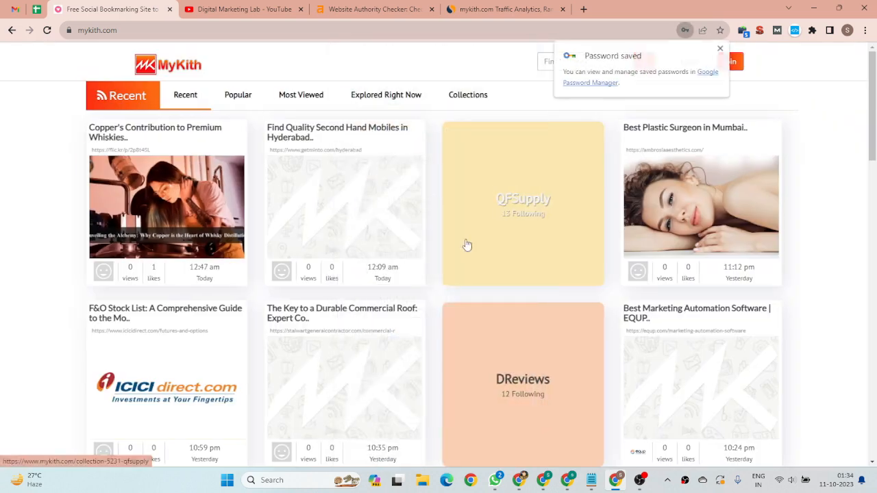
pyautogui.click(720, 48)
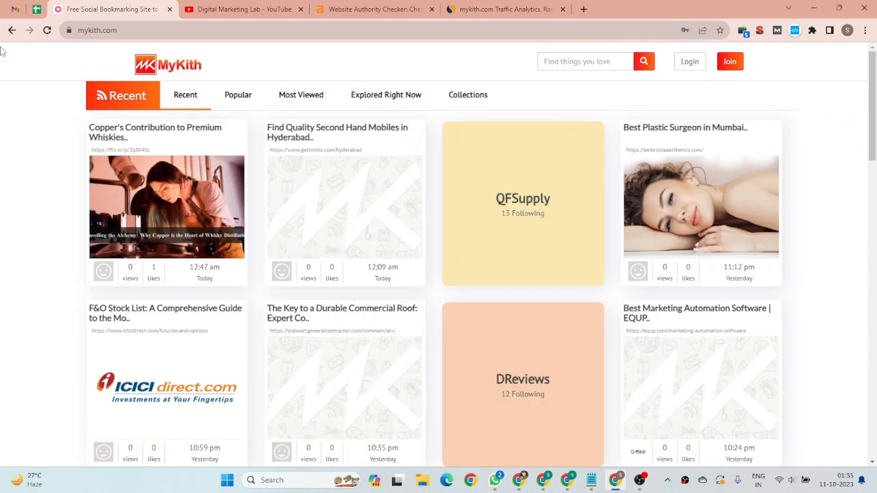
# Check the refreshed Gmail inbox for a MyKith e-mail and try to log in to MyKith as digitalmarketinglab with the saved credentials
pyautogui.click(15, 9)
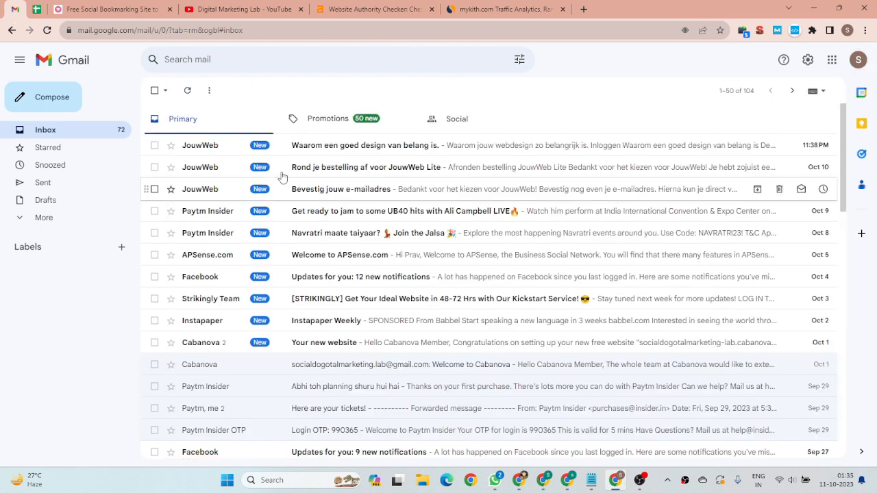
pyautogui.click(187, 90)
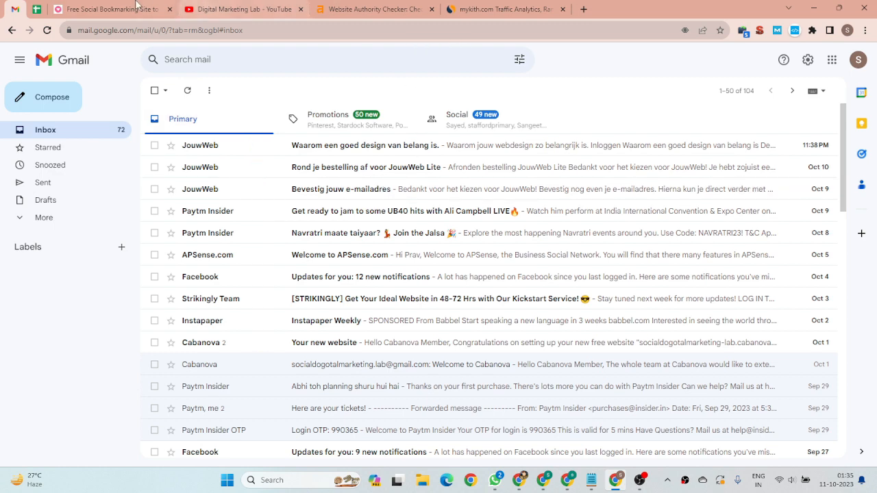
pyautogui.click(136, 9)
pyautogui.click(685, 66)
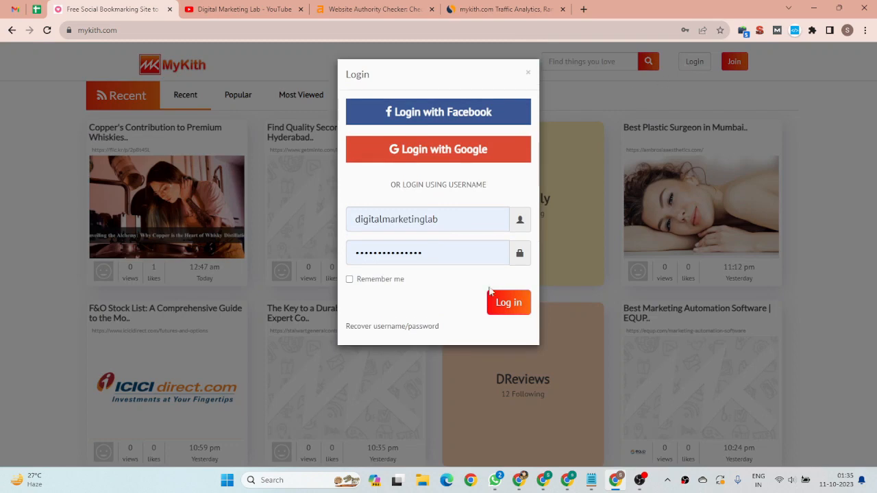
pyautogui.click(509, 300)
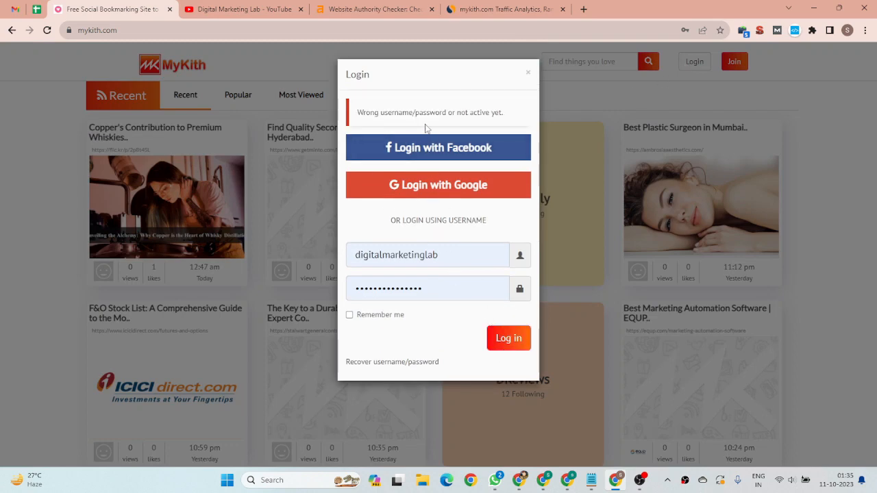
# Look for the MyKith activation e-mail in Gmail's Spam folder, Primary inbox and Promotions category, refreshing the inbox
pyautogui.click(15, 8)
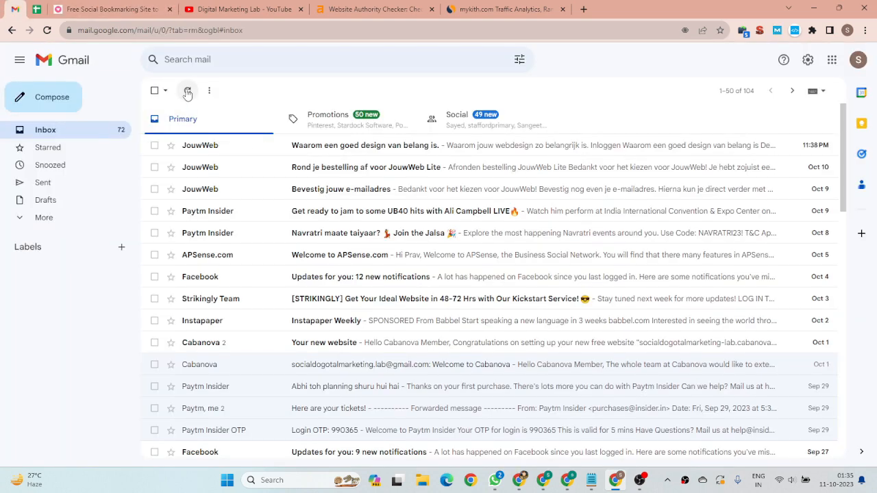
pyautogui.click(74, 218)
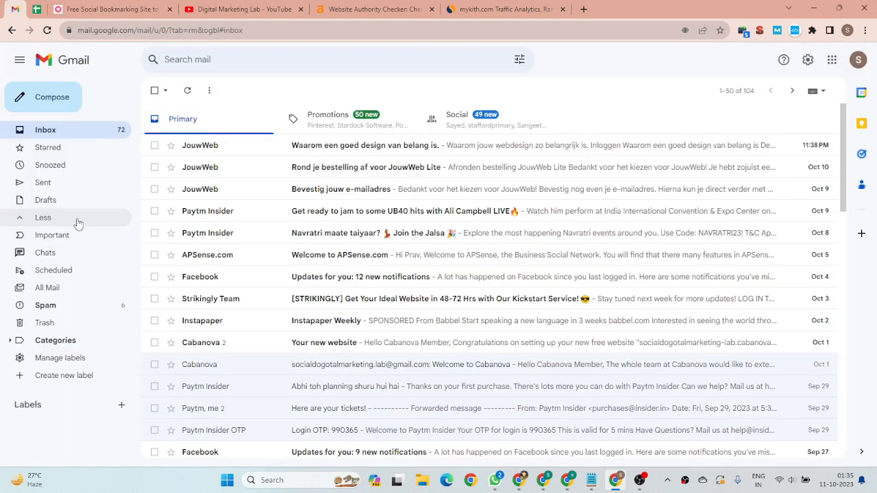
pyautogui.click(78, 306)
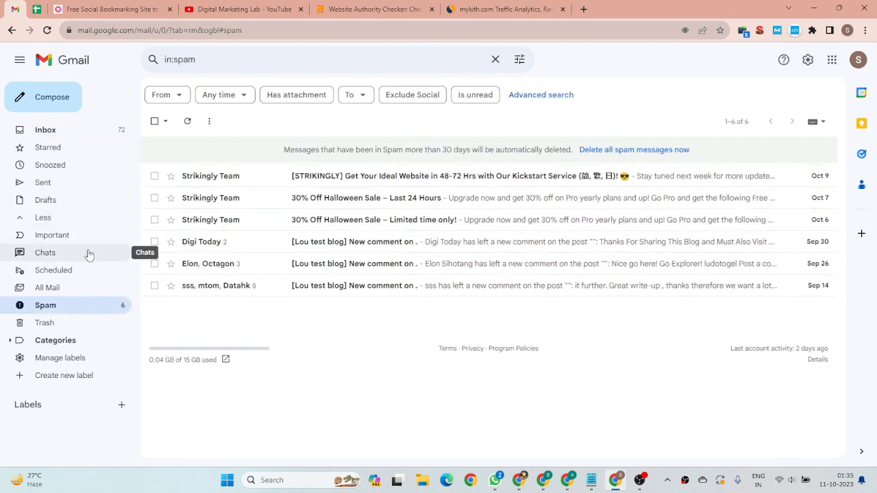
pyautogui.click(67, 130)
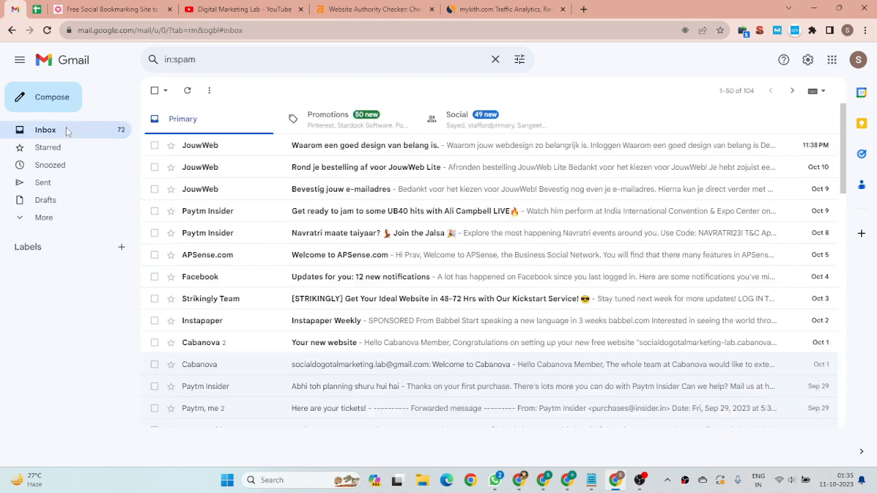
pyautogui.click(270, 145)
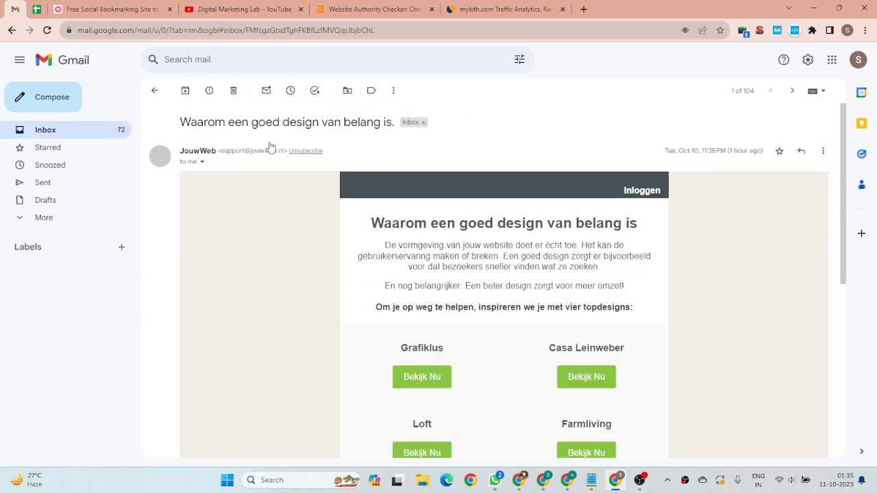
pyautogui.scroll(-3, 377, 228)
pyautogui.click(156, 91)
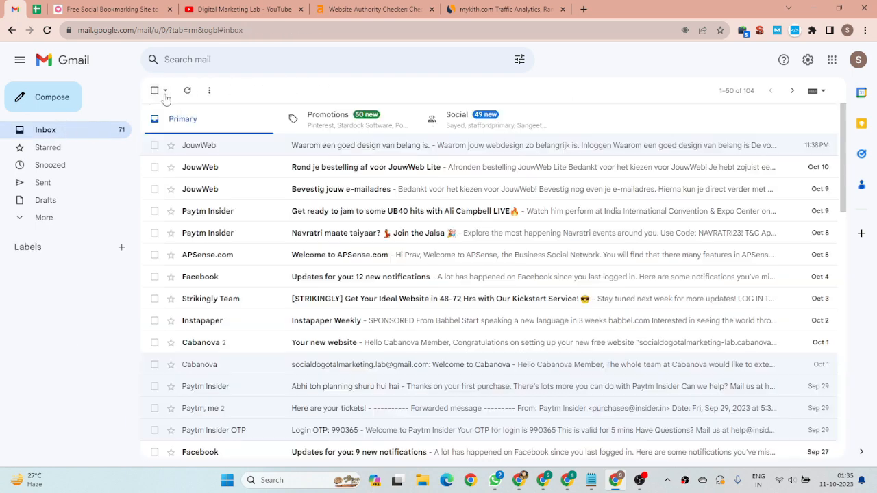
pyautogui.click(188, 96)
pyautogui.click(338, 122)
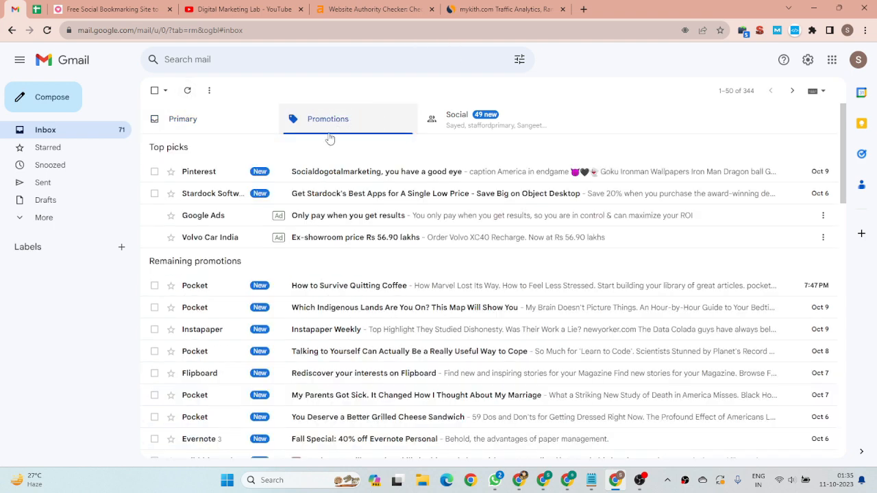
pyautogui.click(187, 123)
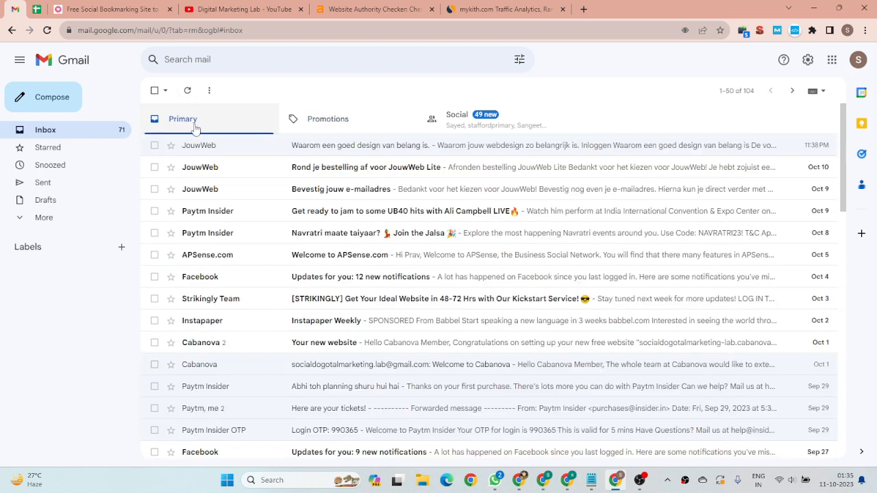
pyautogui.click(188, 92)
pyautogui.click(188, 92)
# Review the saved username and password fields in MyKith's login form and recheck the Gmail inbox for the activation e-mail
pyautogui.click(143, 11)
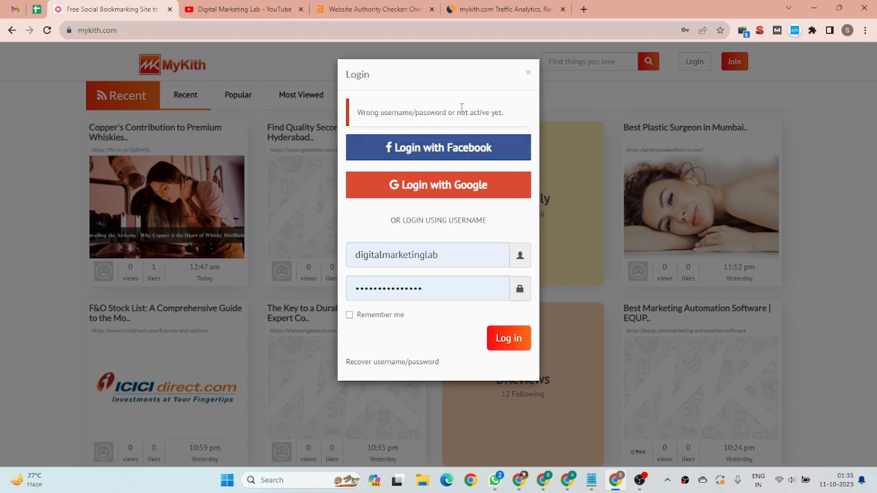
pyautogui.click(470, 262)
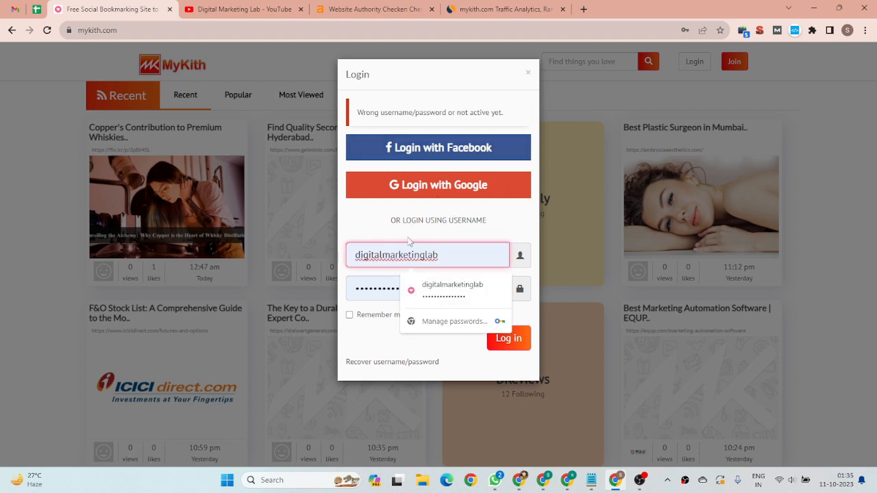
pyautogui.click(379, 282)
pyautogui.click(13, 8)
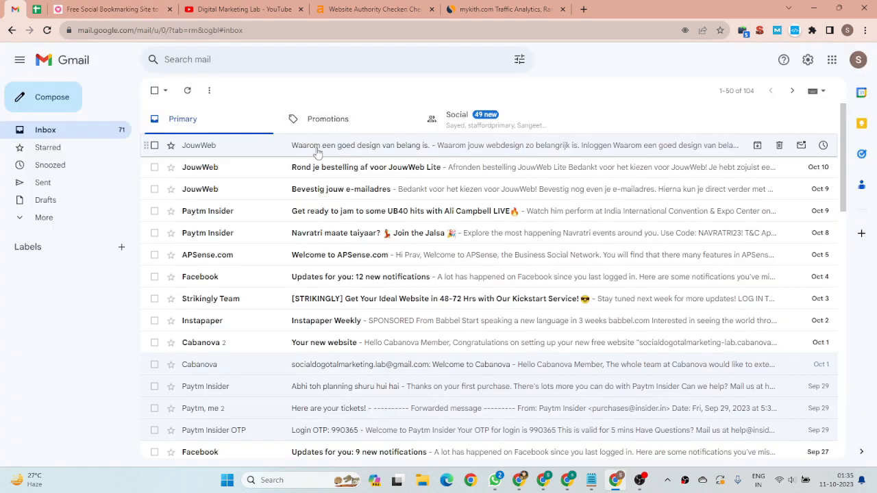
pyautogui.click(154, 6)
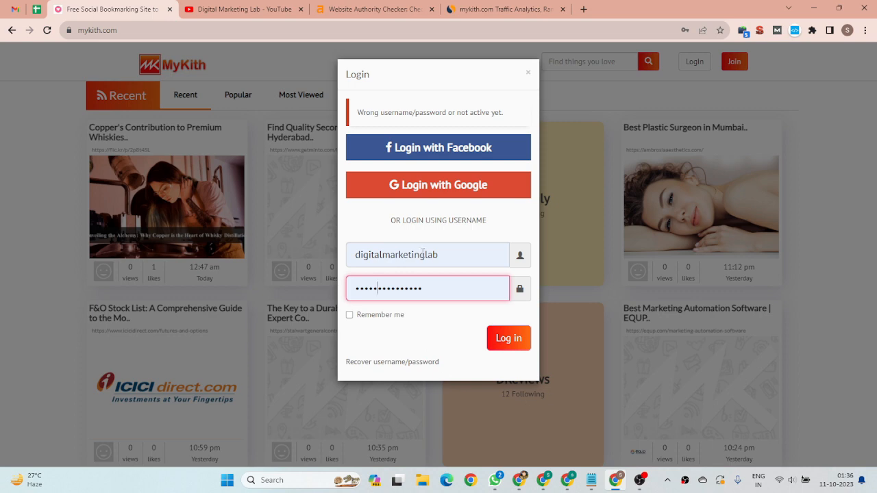
# View the account menu in the browser window already signed in to MyKith, and check the new account's Gmail inbox again
pyautogui.click(568, 479)
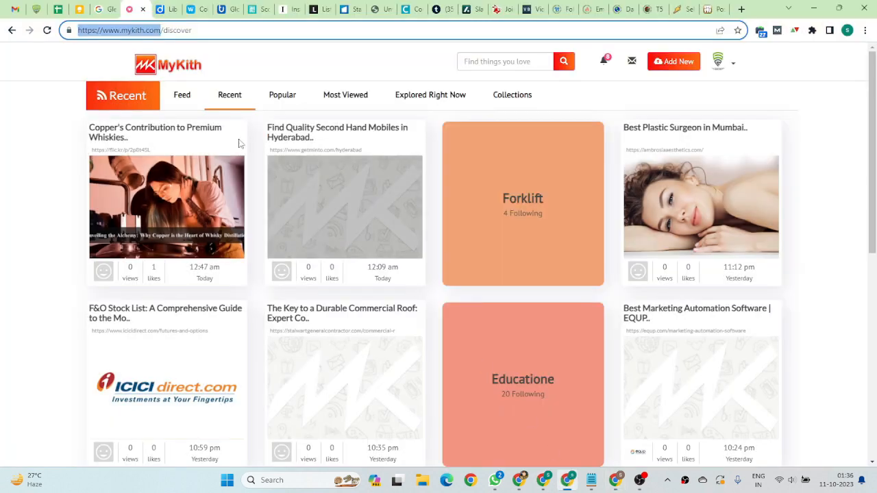
pyautogui.click(720, 62)
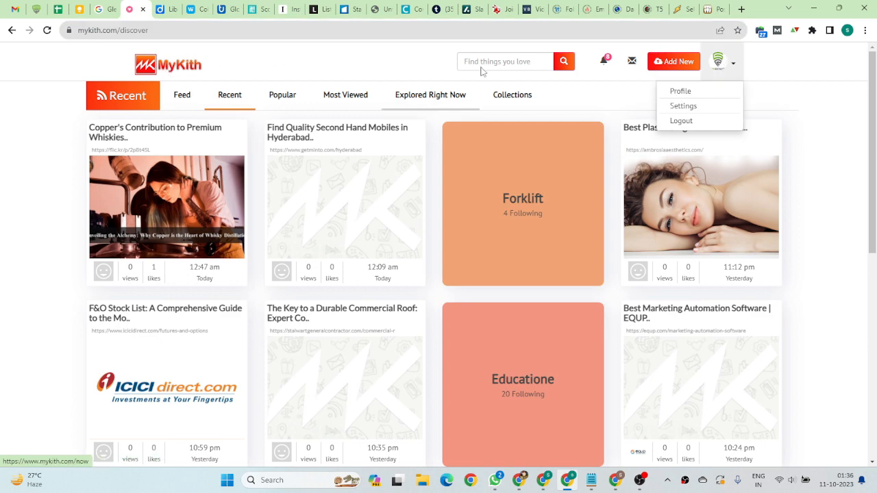
pyautogui.click(615, 480)
pyautogui.click(9, 9)
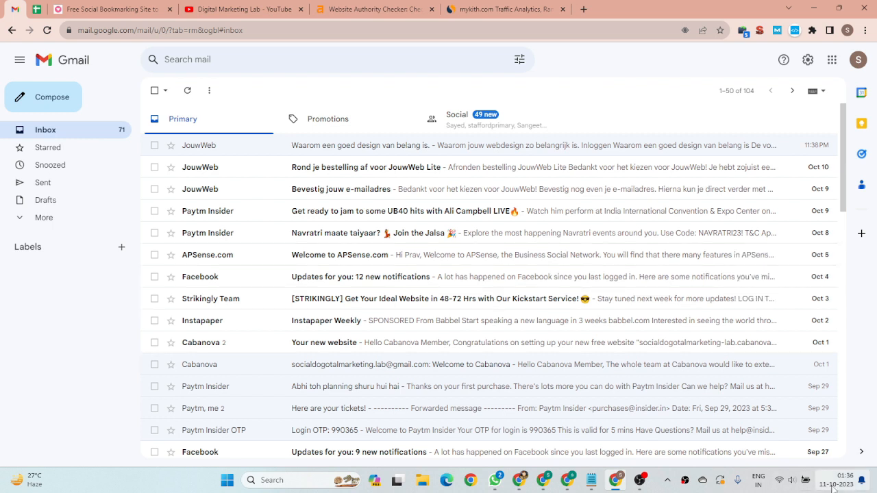
pyautogui.moveTo(847, 488)
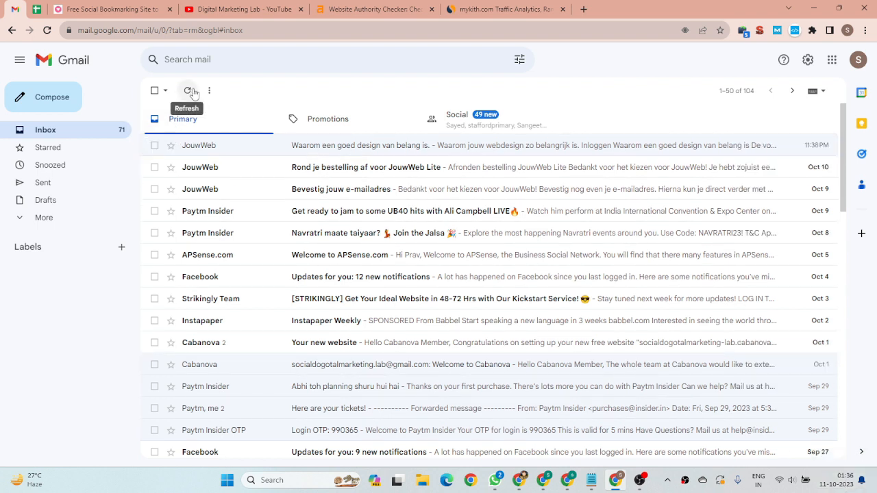
pyautogui.click(110, 9)
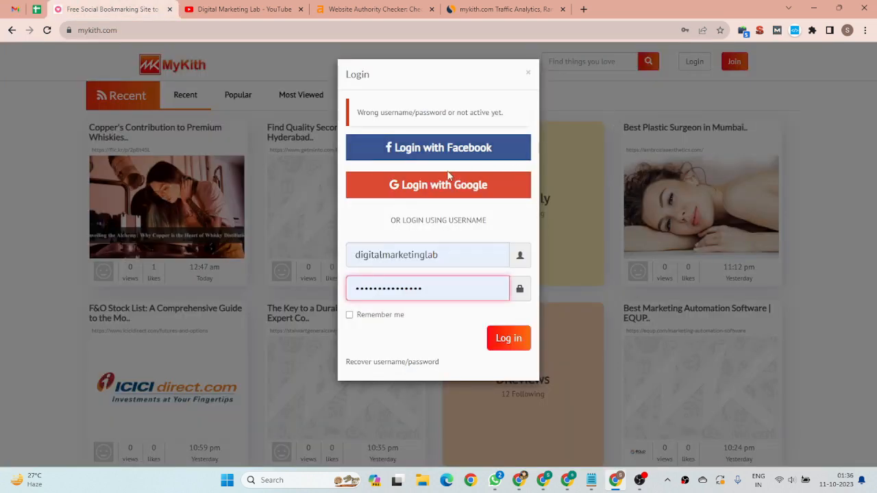
# Switch to the signed-in browser window and look over the Glen Recruiters profile and its uploaded bookmarks on MyKith
pyautogui.click(563, 485)
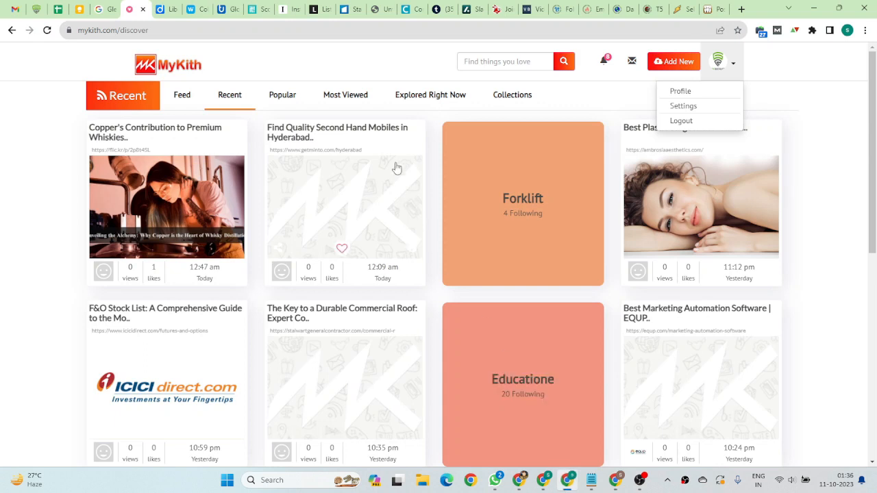
pyautogui.click(697, 96)
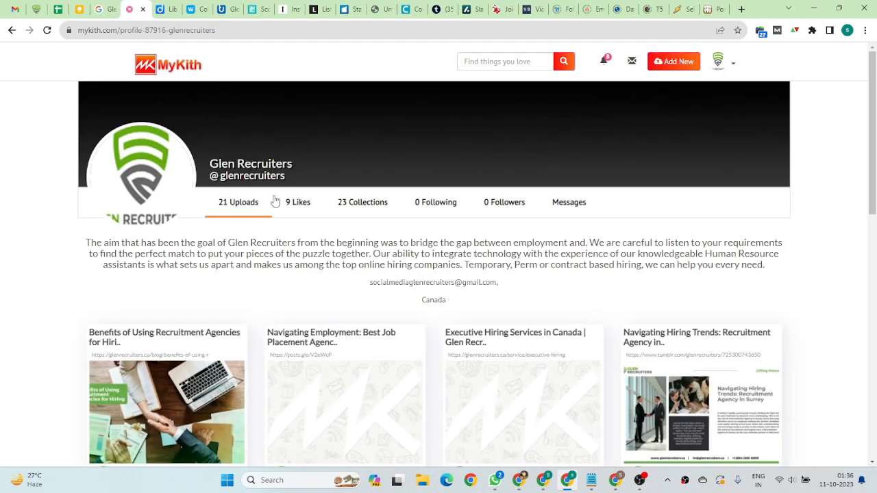
pyautogui.scroll(-3, 129, 210)
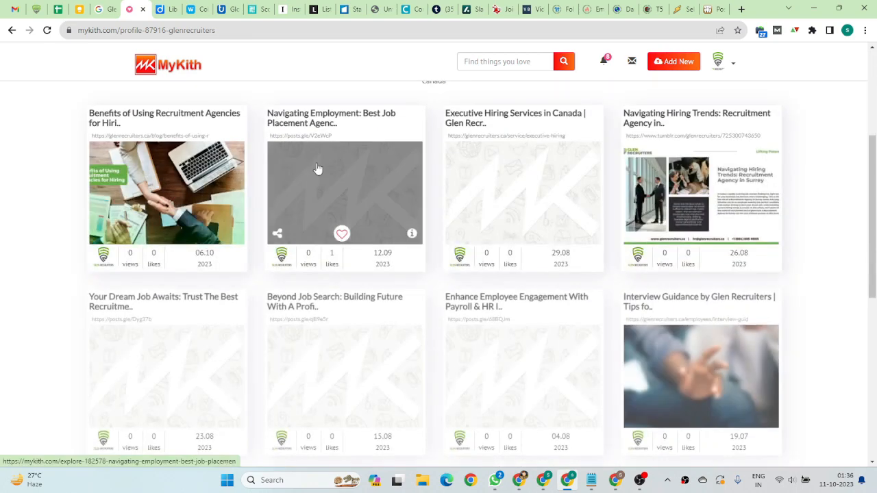
pyautogui.scroll(3, 157, 198)
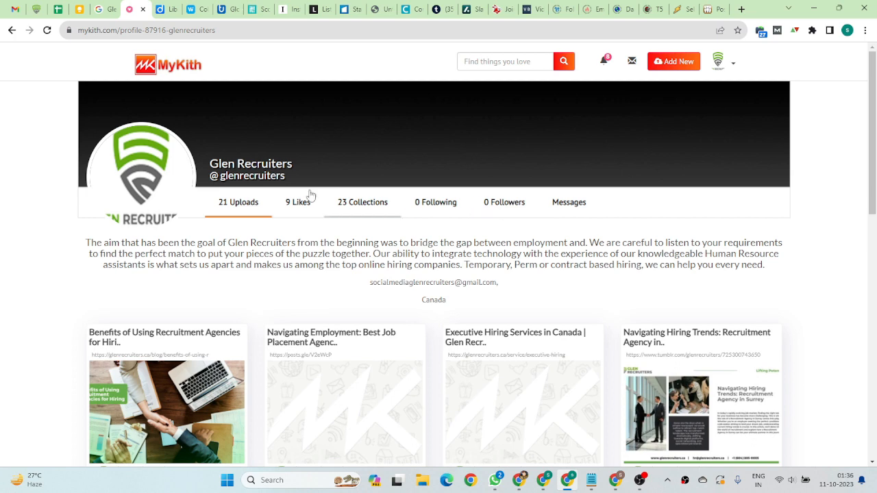
pyautogui.scroll(-5, 295, 278)
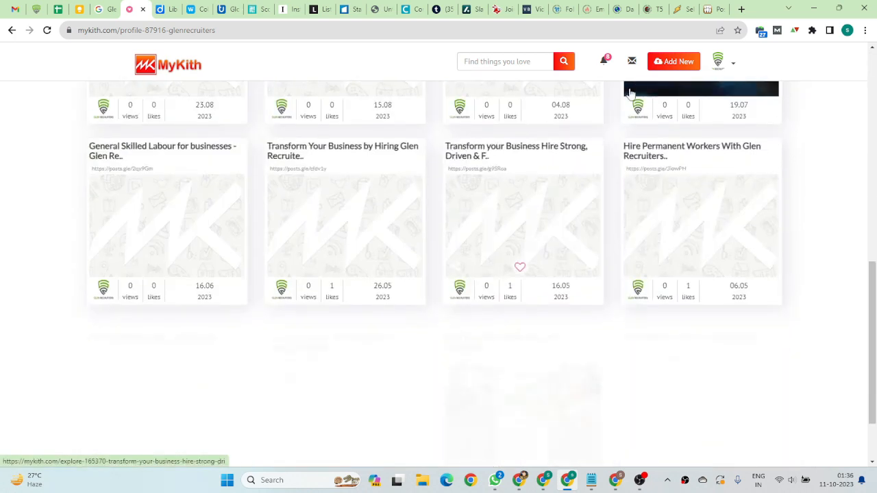
# Open the Glen Recruiters account settings and examine the editable profile fields
pyautogui.click(718, 63)
pyautogui.click(683, 106)
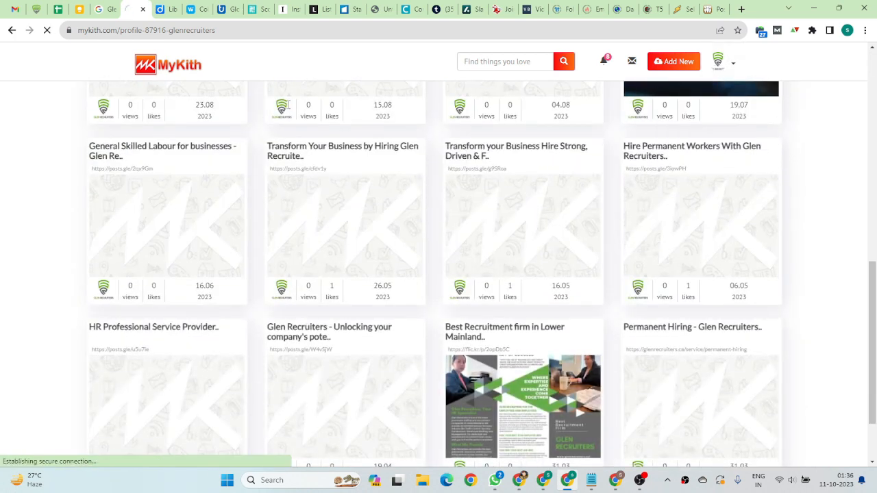
pyautogui.scroll(-2, 178, 195)
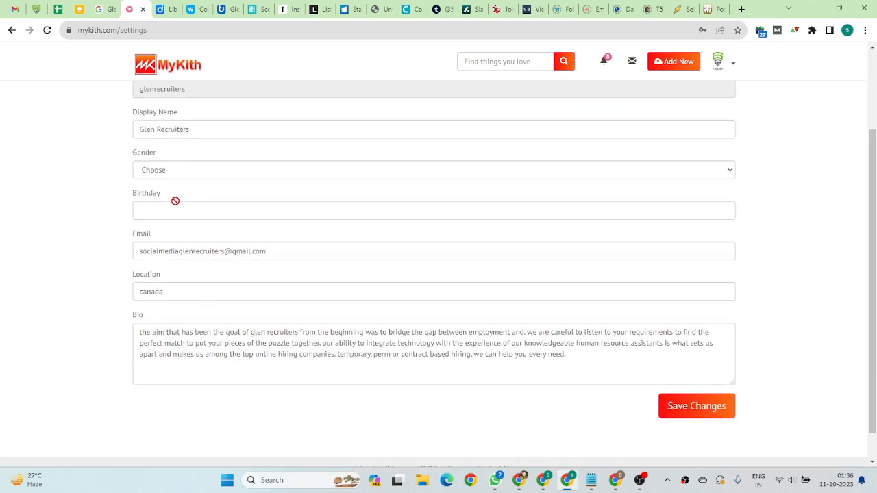
# Review the Glen Recruiters account fields from display name and gender down to location and bio
pyautogui.scroll(-1, 206, 258)
pyautogui.scroll(4, 325, 304)
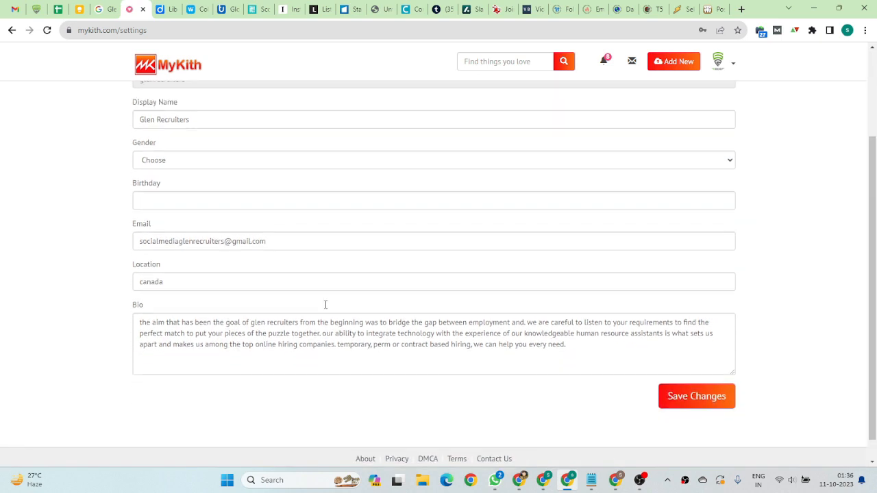
pyautogui.scroll(-2, 277, 363)
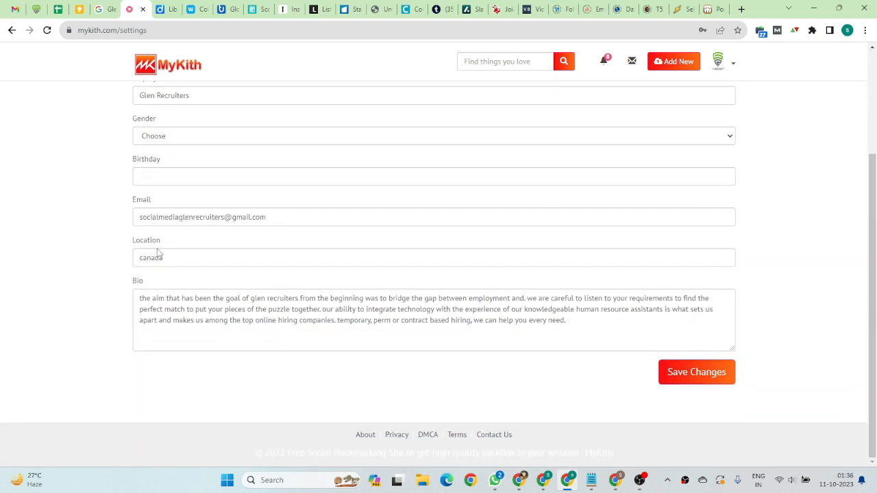
pyautogui.scroll(2, 168, 168)
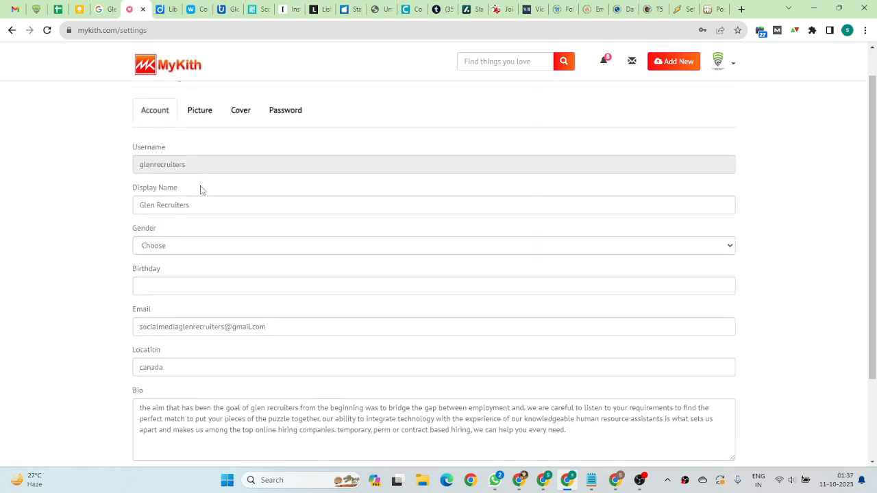
# View the profile picture settings and the image chooser without selecting a new picture
pyautogui.click(205, 112)
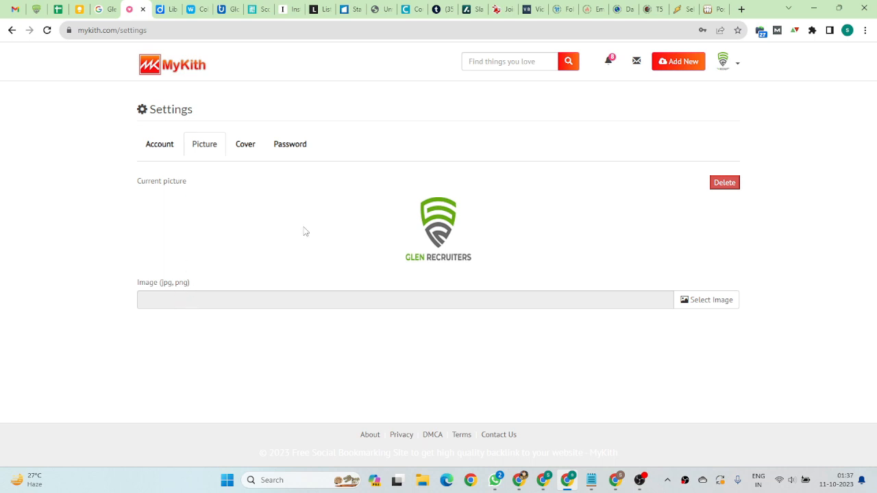
pyautogui.click(712, 304)
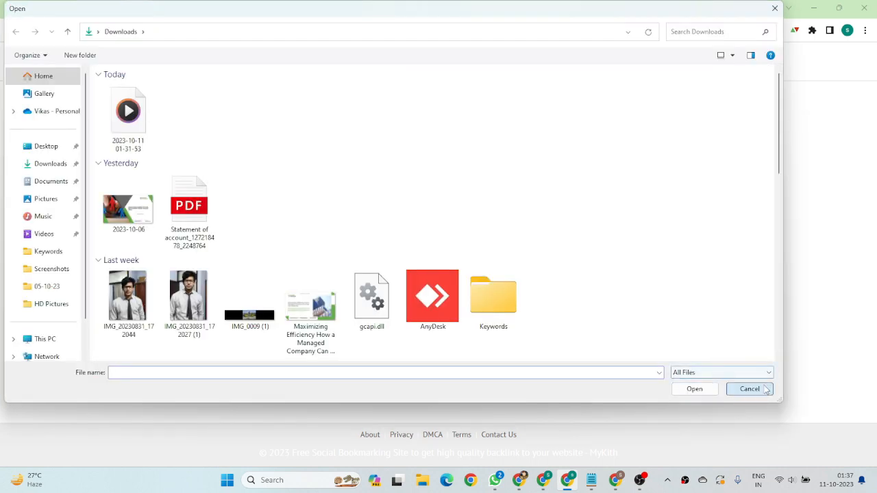
pyautogui.click(749, 388)
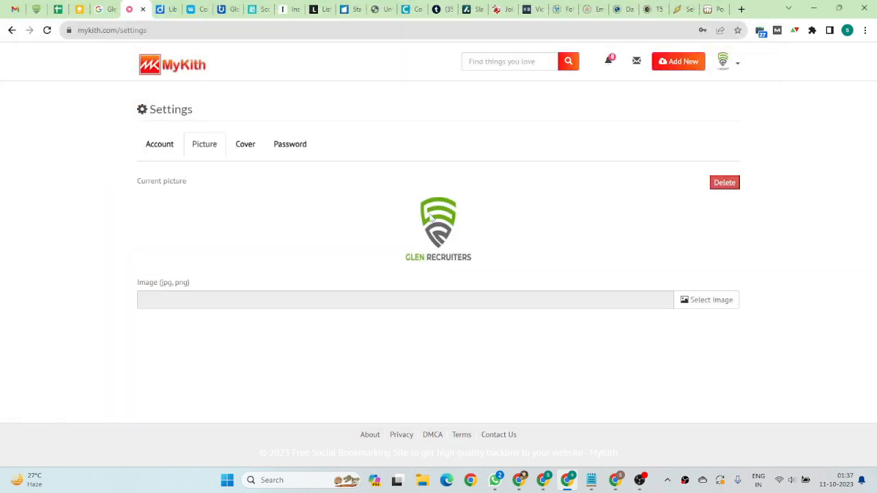
# Try to upload Untitled-design-2.png from Downloads as the Glen Recruiters cover image
pyautogui.click(254, 148)
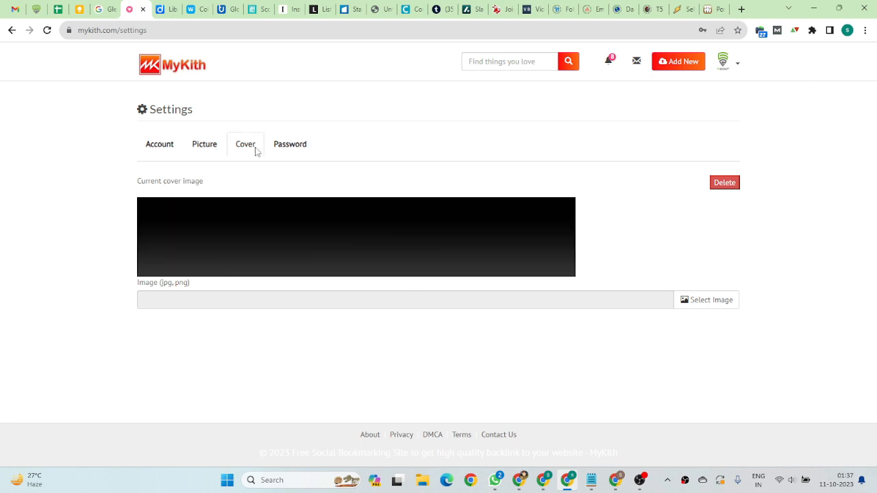
pyautogui.click(713, 293)
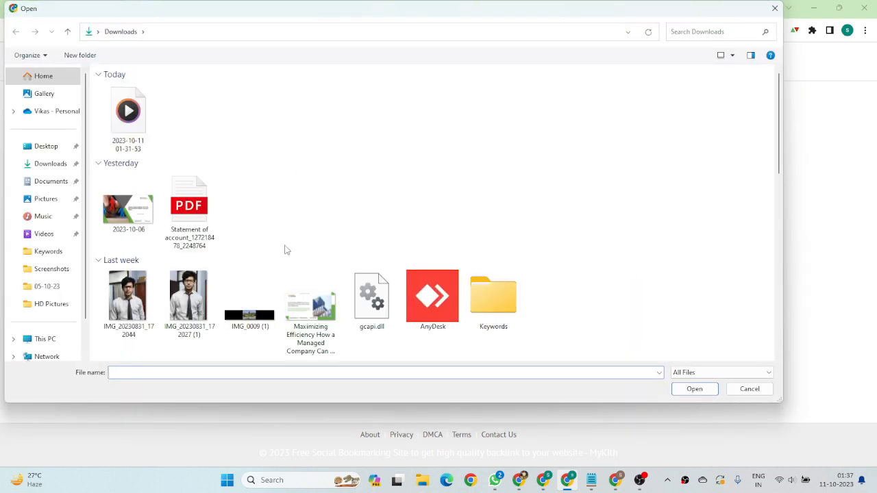
pyautogui.scroll(-10, 287, 250)
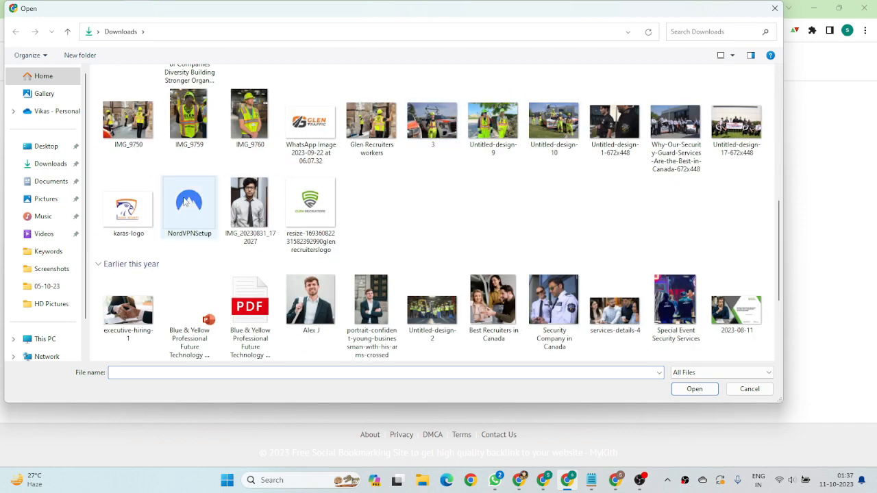
pyautogui.scroll(9, 435, 197)
pyautogui.scroll(-10, 337, 250)
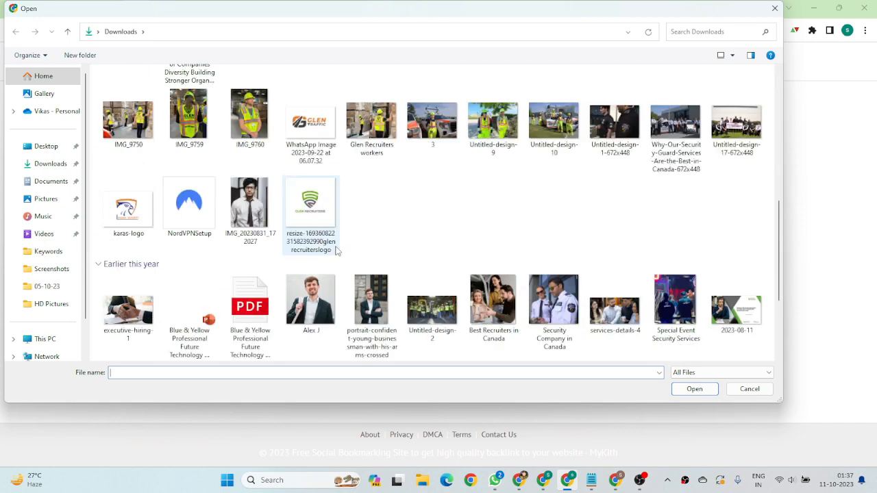
pyautogui.click(439, 142)
pyautogui.click(692, 391)
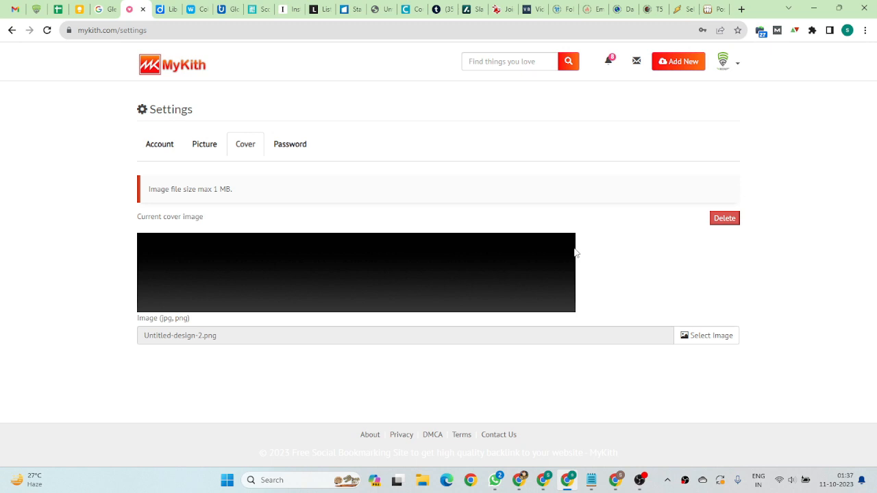
# Upload 2023-10-06.jpg from Downloads as the Glen Recruiters cover image and check the result
pyautogui.click(713, 335)
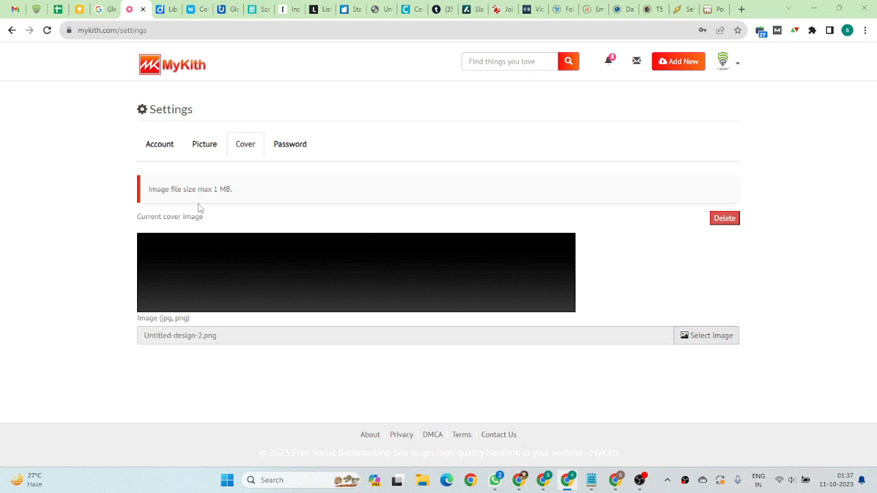
pyautogui.scroll(-3, 452, 232)
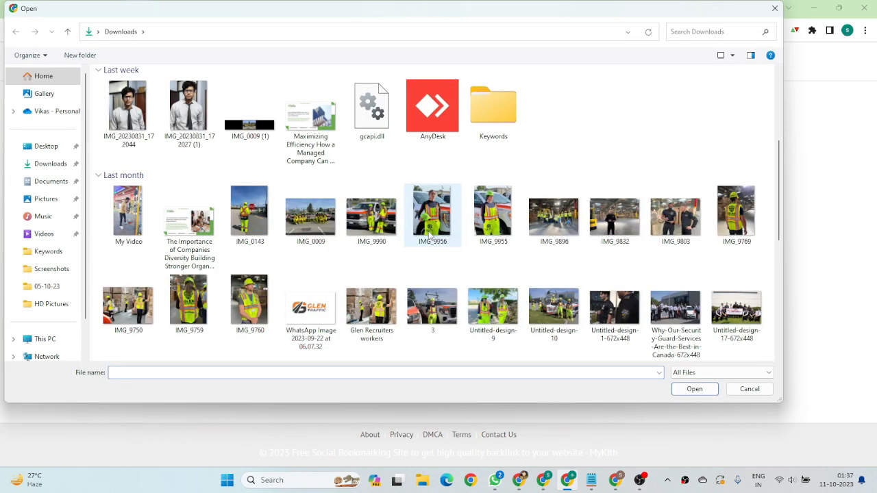
pyautogui.scroll(3, 308, 184)
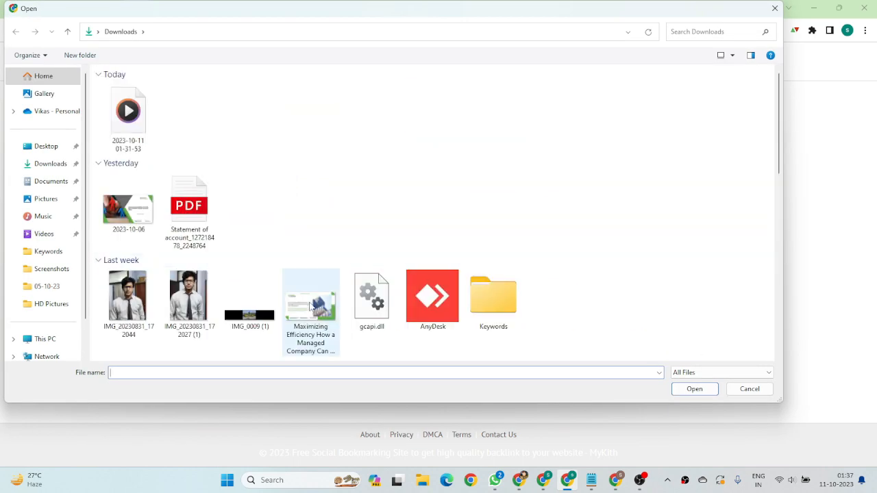
pyautogui.scroll(-3, 312, 306)
pyautogui.scroll(3, 188, 180)
pyautogui.click(146, 213)
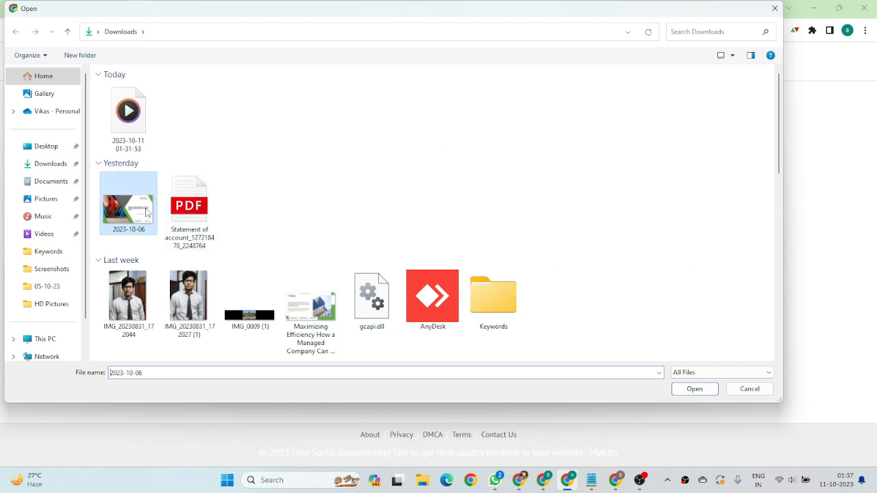
pyautogui.click(690, 389)
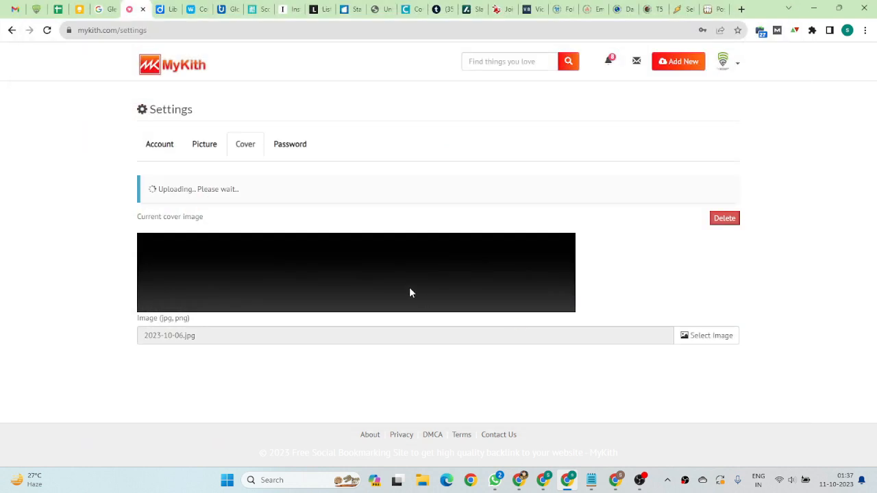
pyautogui.scroll(-2, 311, 228)
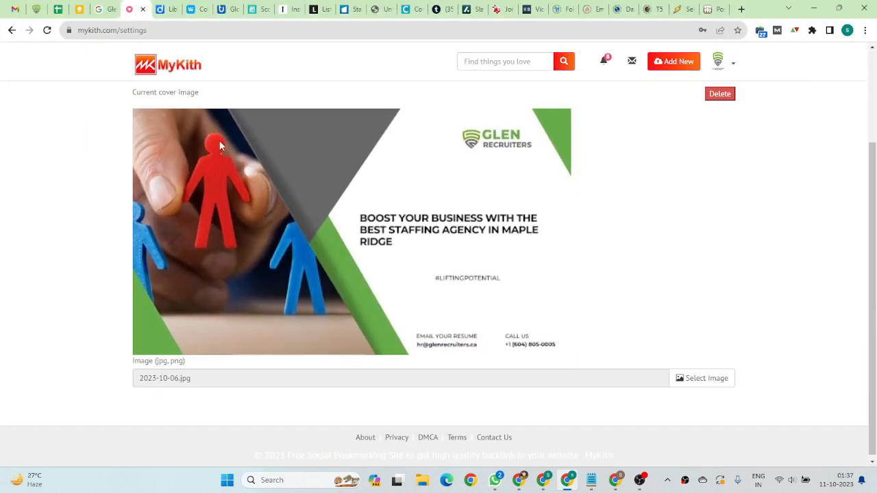
# View the password change form in the account settings and return to the MyKith home feed
pyautogui.scroll(2, 284, 184)
pyautogui.click(291, 154)
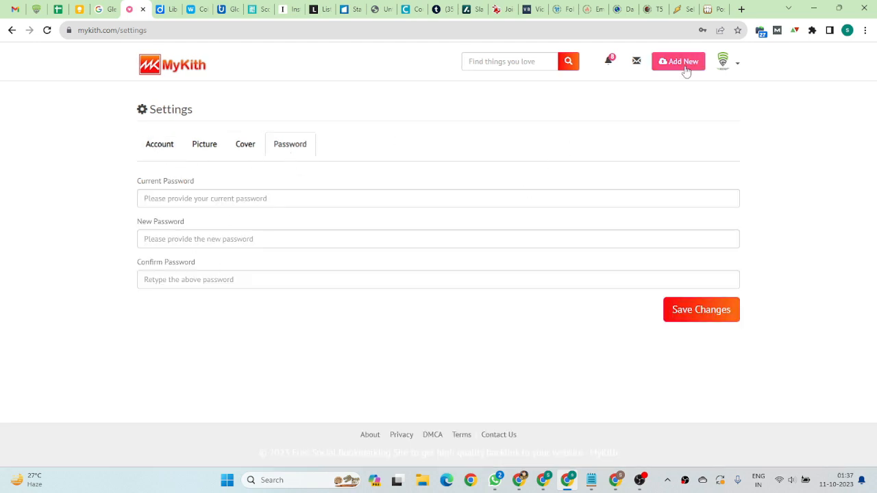
pyautogui.click(154, 65)
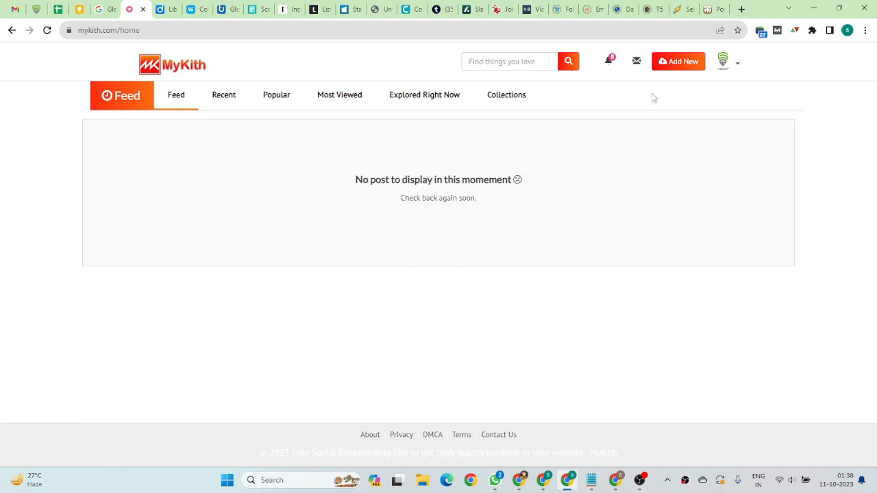
# Start a new MyKith bookmark and look through the available collections, keeping Whitening selected
pyautogui.click(677, 63)
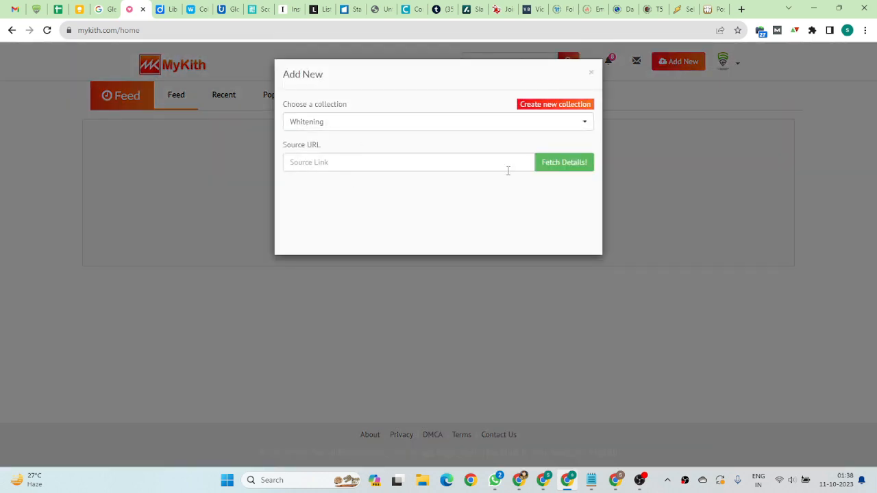
pyautogui.click(394, 168)
pyautogui.click(291, 199)
pyautogui.click(434, 125)
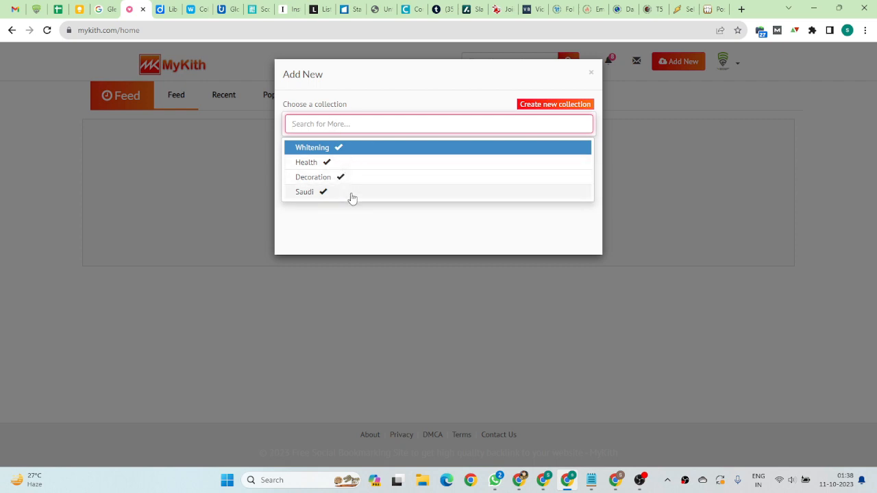
pyautogui.click(353, 226)
pyautogui.click(356, 164)
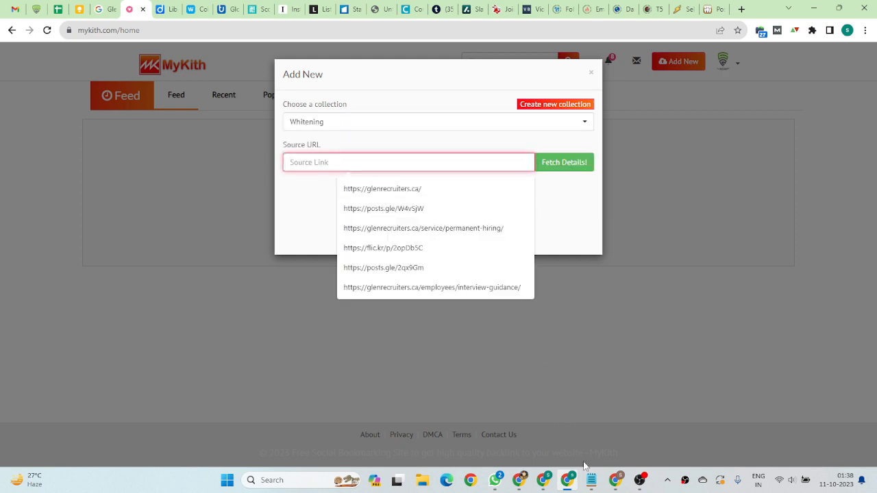
pyautogui.click(591, 480)
pyautogui.click(475, 268)
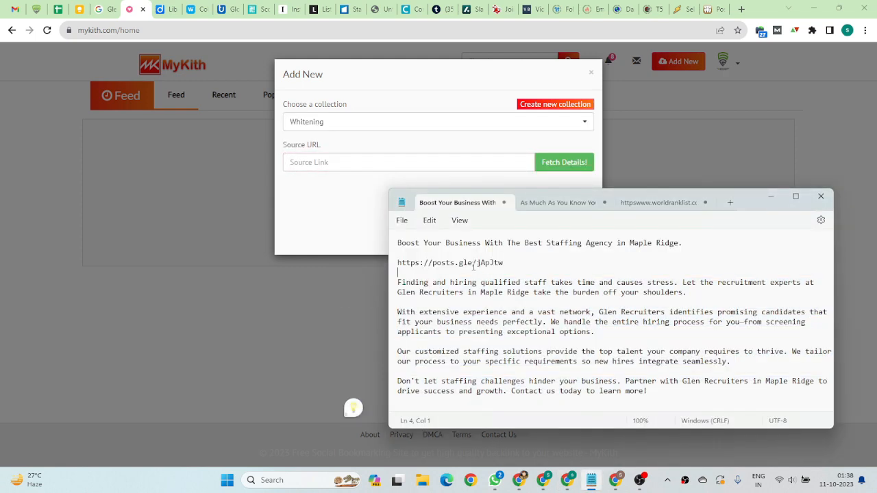
pyautogui.tripleClick(474, 270)
pyautogui.hotkey('ctrl', 'c')
pyautogui.click(329, 165)
pyautogui.hotkey('ctrl', 'v')
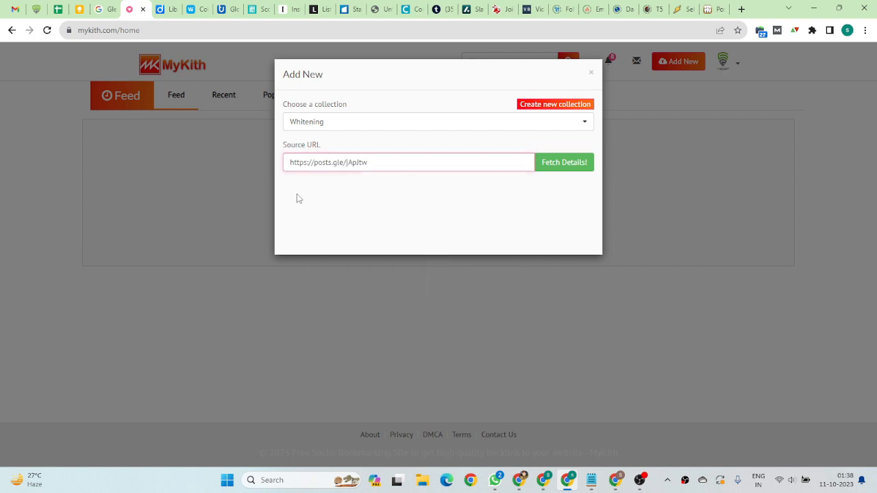
pyautogui.click(581, 164)
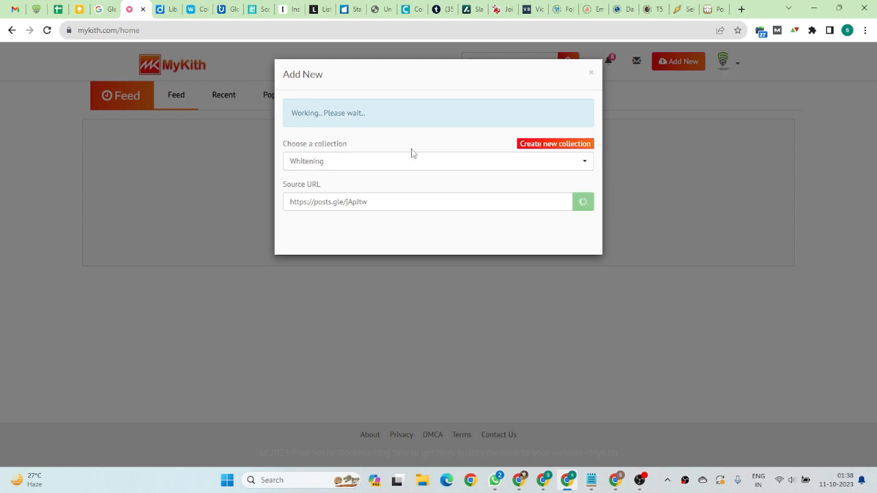
# Copy "Boost Your Business With The Best Staffing Agency in Maple Ridge." from the Notepad notes into the bookmark's title
pyautogui.click(379, 201)
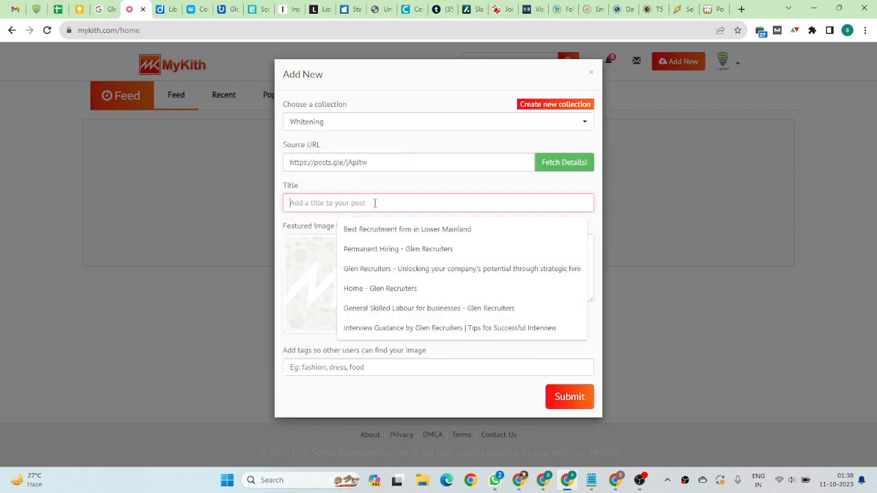
pyautogui.click(591, 479)
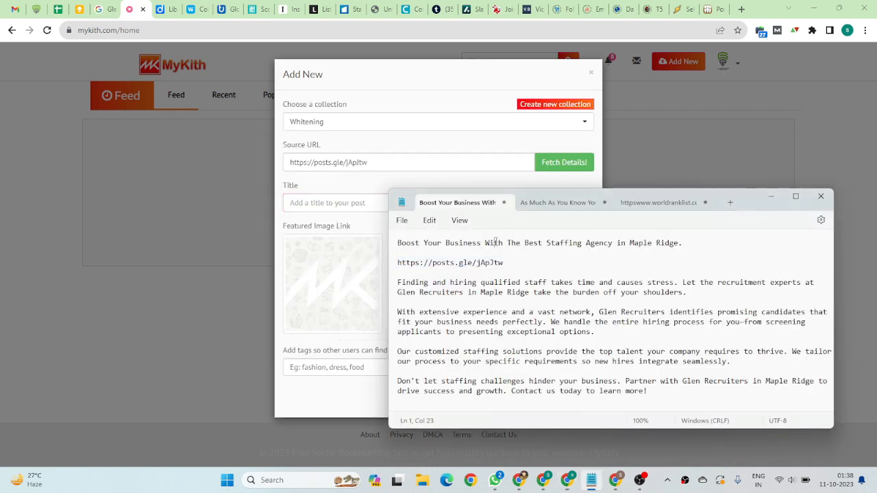
pyautogui.tripleClick(475, 244)
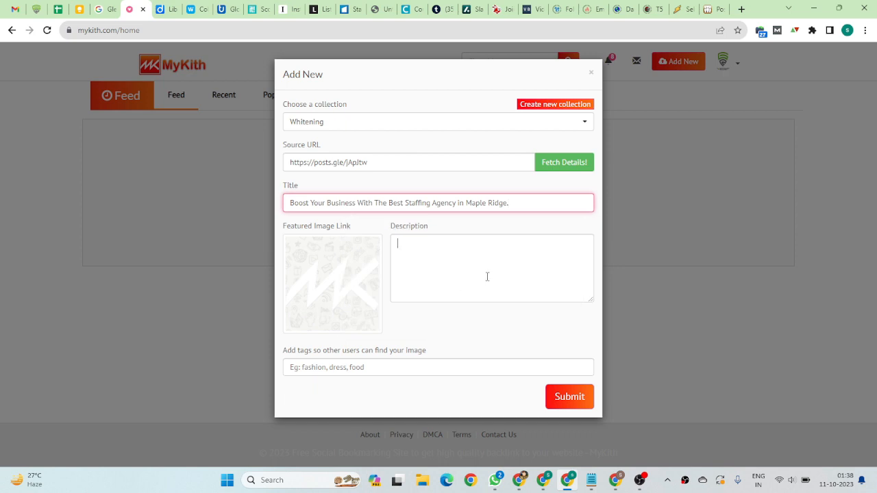
# Copy the body paragraphs, from "Finding and hiring qualified staff" to "Contact us today to learn more!", from Notepad into the bookmark's description
pyautogui.click(488, 276)
pyautogui.click(591, 480)
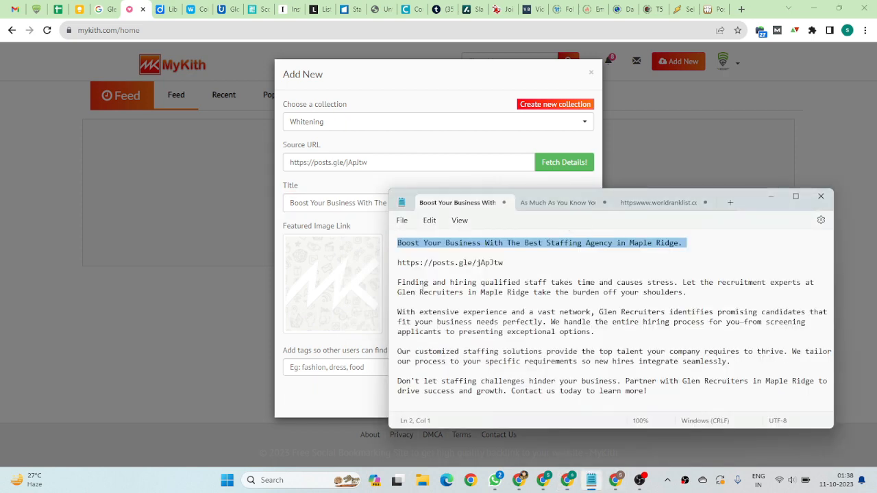
pyautogui.moveTo(398, 281); pyautogui.dragTo(645, 404)
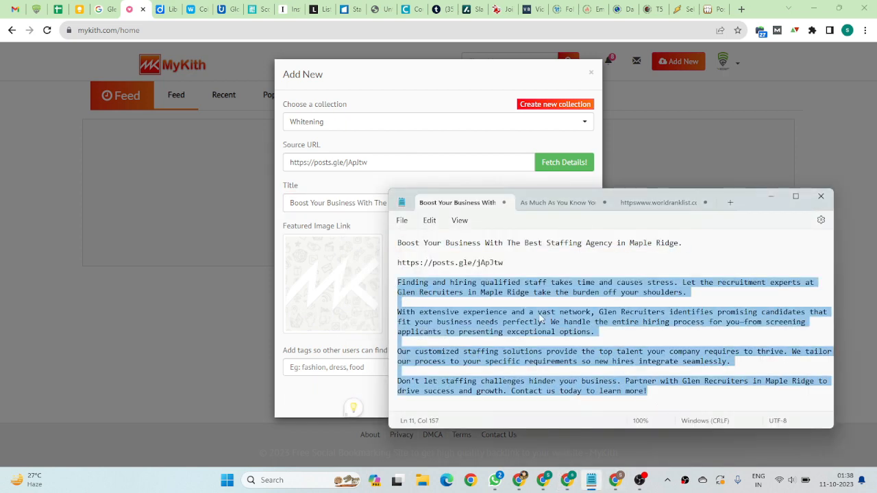
pyautogui.click(358, 225)
pyautogui.click(453, 256)
pyautogui.hotkey('ctrl', 'v')
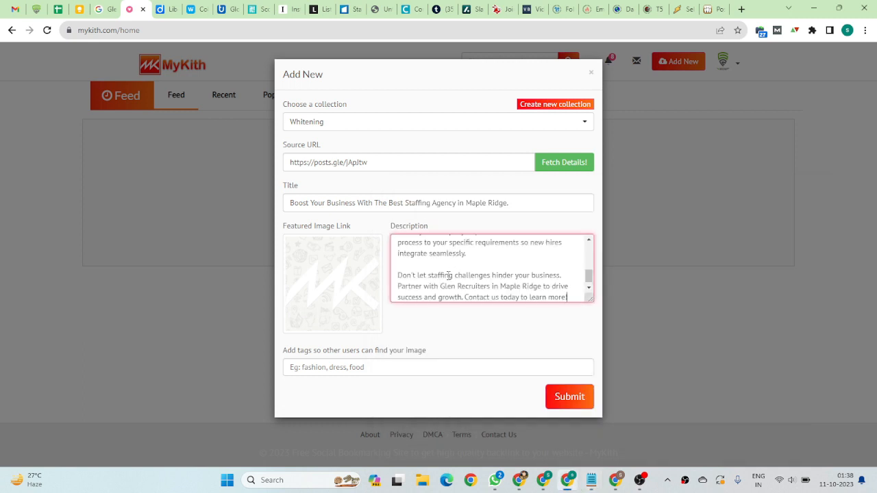
# Add the tag "Staffing Agency" to the bookmark, copying the words from its title
pyautogui.click(405, 203)
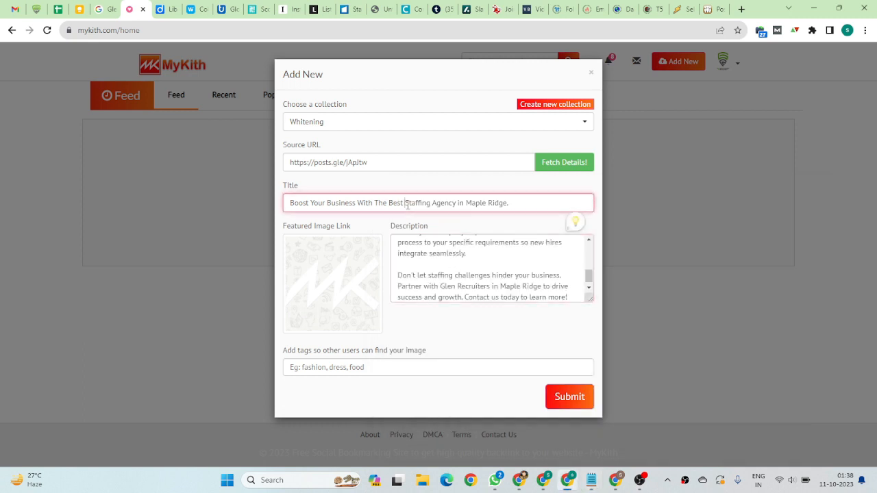
pyautogui.moveTo(404, 203); pyautogui.dragTo(455, 206)
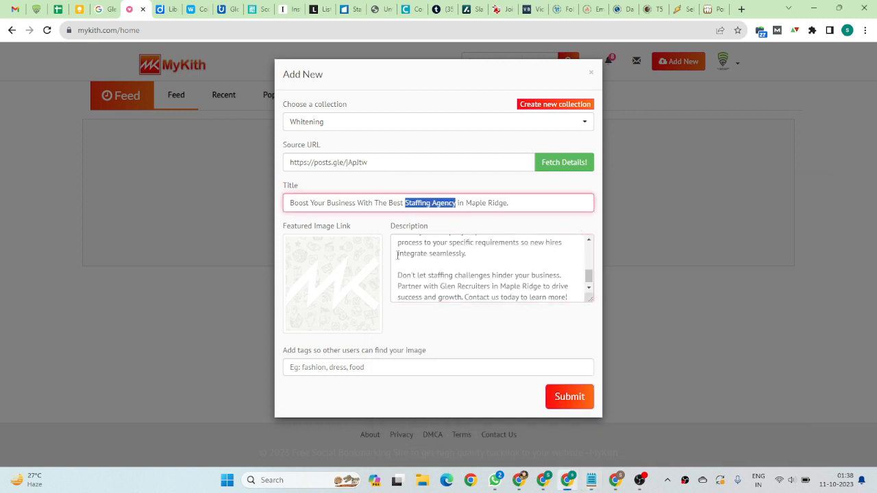
pyautogui.click(326, 369)
pyautogui.hotkey('ctrl', 'v')
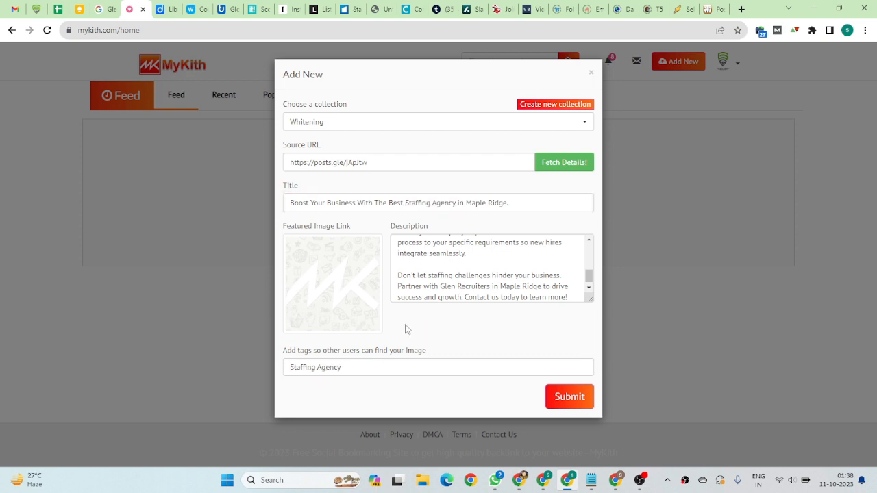
pyautogui.press('Return')
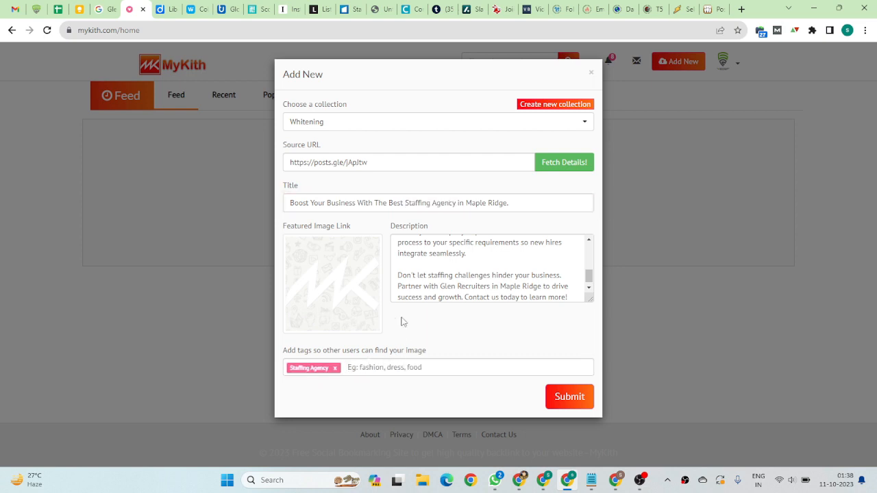
# Add the tag "requirement services" to the bookmark, copying the word "requirement" from its description
pyautogui.scroll(2, 456, 288)
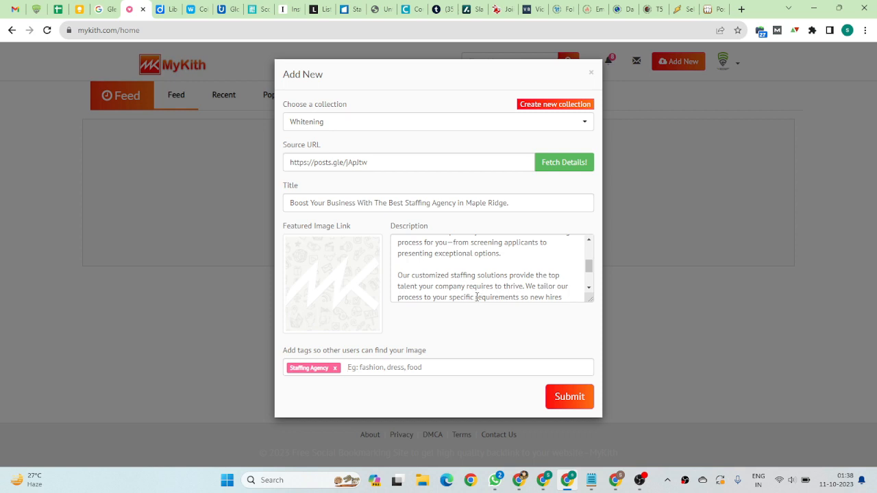
pyautogui.moveTo(476, 296); pyautogui.dragTo(517, 253)
pyautogui.hotkey('ctrl', 'c')
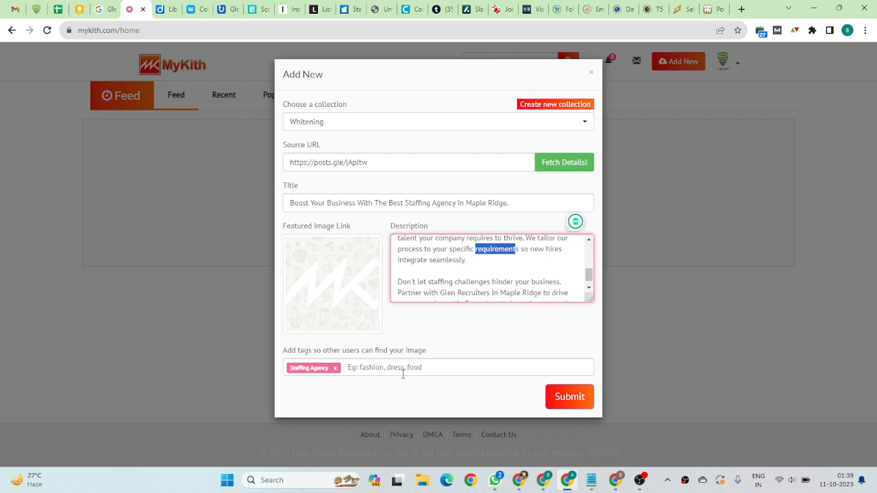
pyautogui.click(391, 367)
pyautogui.hotkey('ctrl', 'v')
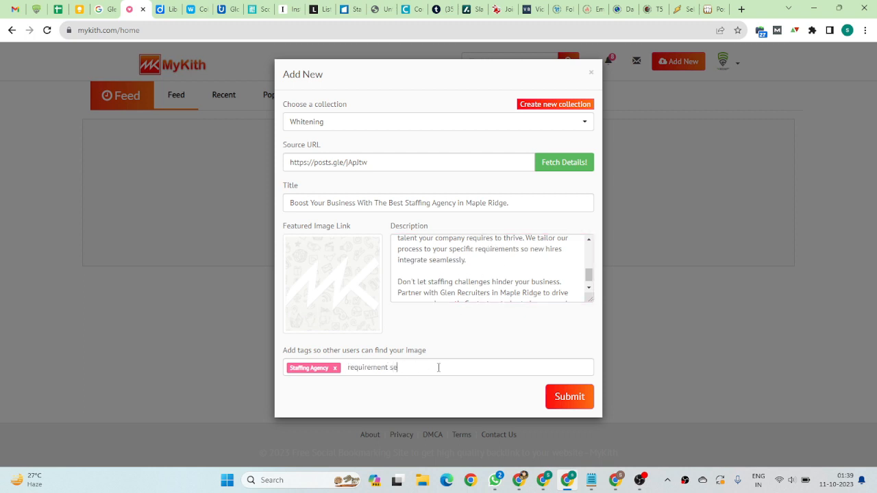
pyautogui.write('services')
pyautogui.press('Return')
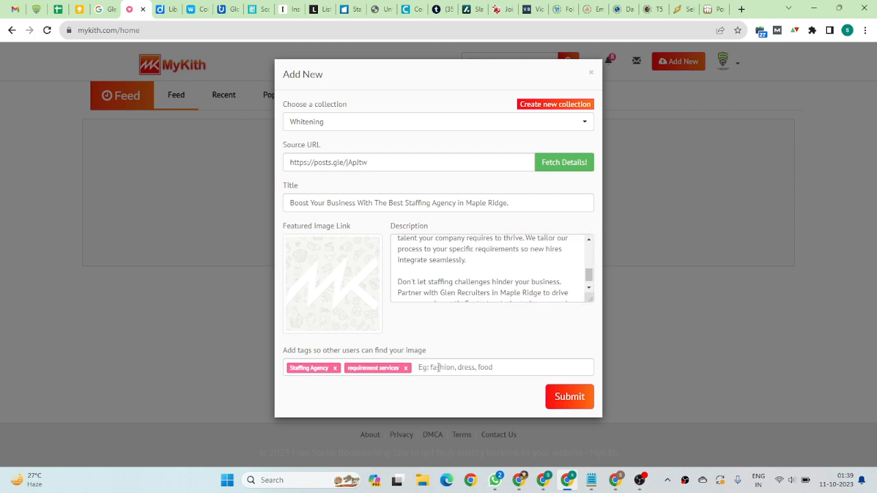
# Add the tags "requirement company" and "requirement agency" to the bookmark, reusing the copied word
pyautogui.hotkey('ctrl', 'v')
pyautogui.write('company')
pyautogui.press('Return')
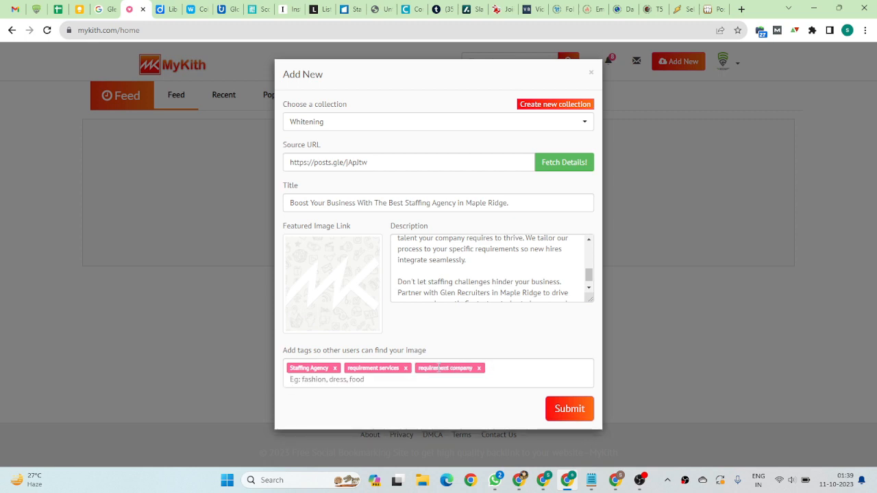
pyautogui.hotkey('ctrl', 'v')
pyautogui.write('agency')
pyautogui.press('Return')
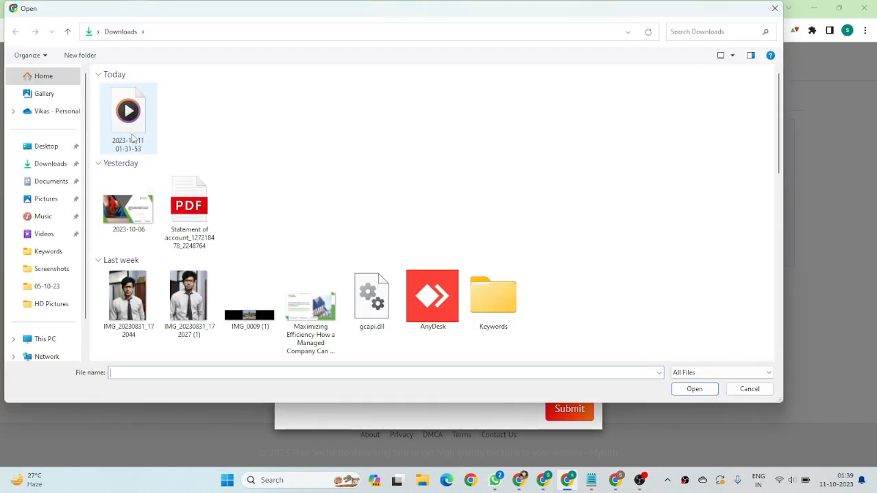
# Try to attach the 2023-10-06 image from Downloads as the featured image and submit the bookmark
pyautogui.click(139, 213)
pyautogui.click(689, 388)
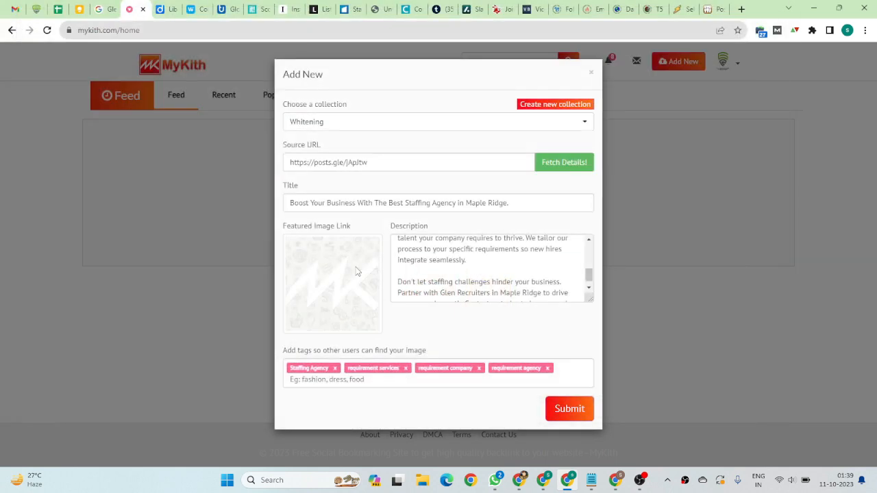
pyautogui.click(574, 411)
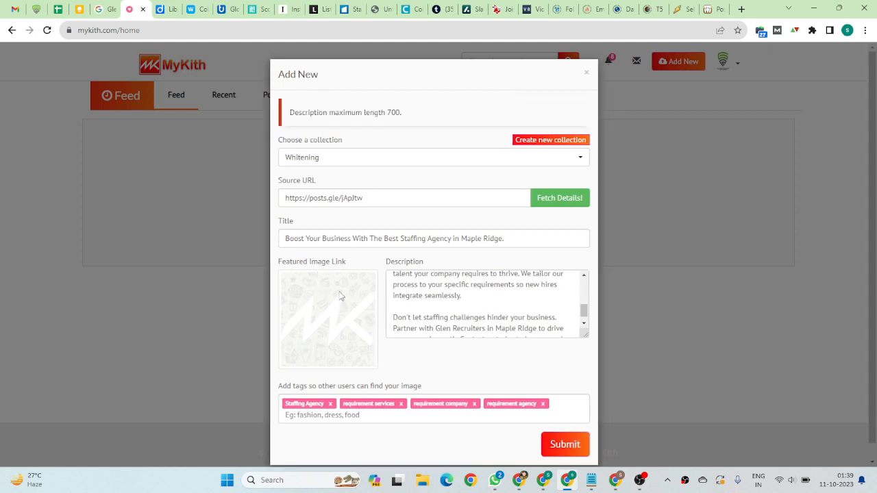
# Shorten the description by deleting the paragraphs starting "Our customized staffing solutions" and "Don't let staffing challenges", and submit the bookmark
pyautogui.scroll(5, 449, 317)
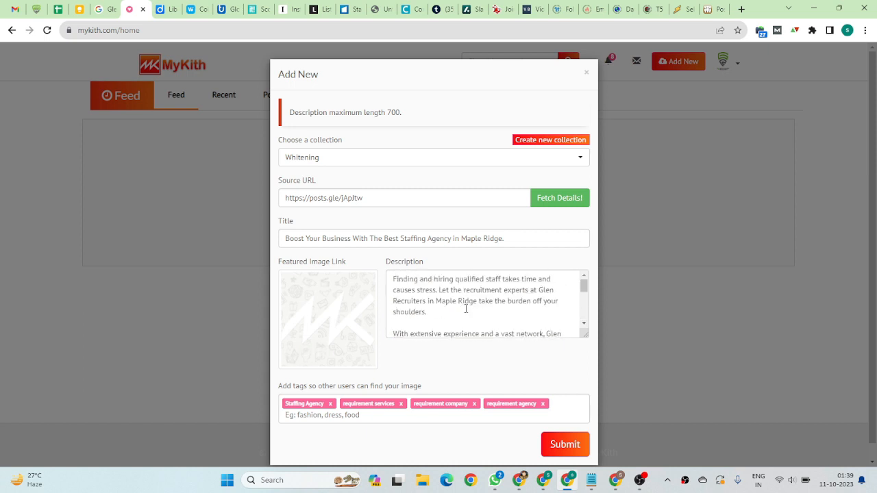
pyautogui.scroll(-5, 466, 309)
pyautogui.moveTo(396, 296); pyautogui.dragTo(546, 354)
pyautogui.press('BackSpace')
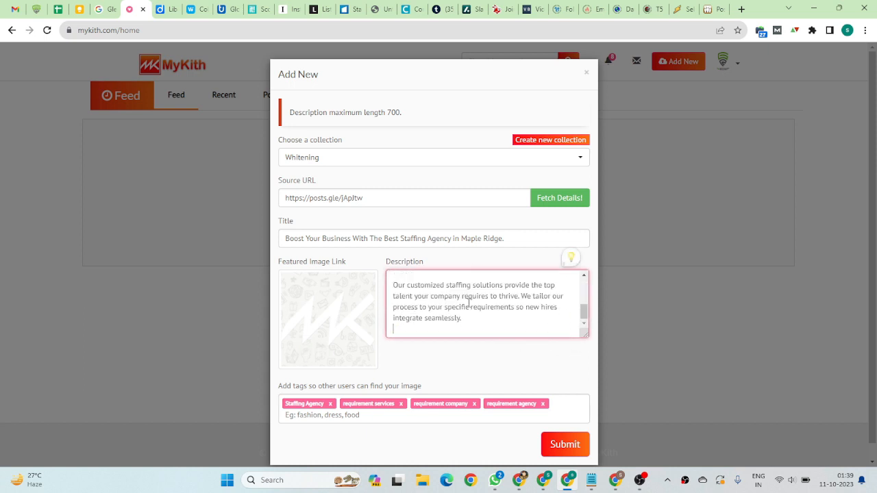
pyautogui.press('BackSpace')
pyautogui.moveTo(396, 283); pyautogui.dragTo(472, 329)
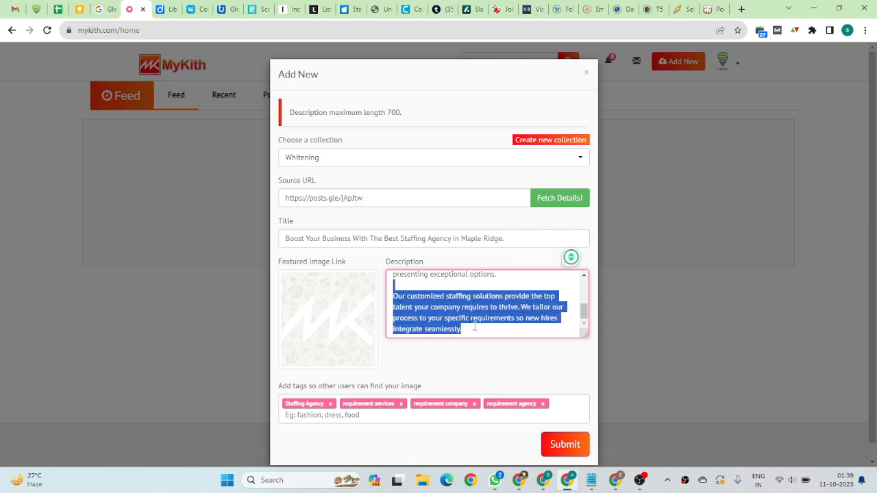
pyautogui.press('BackSpace')
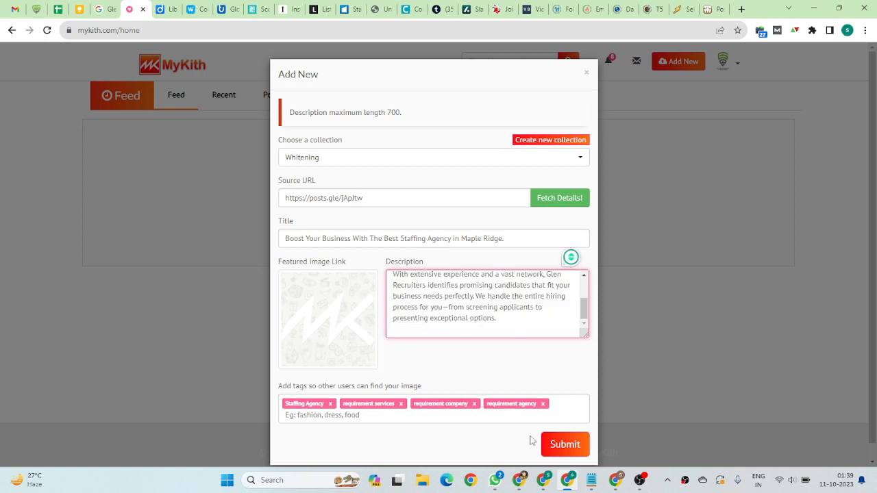
pyautogui.click(572, 446)
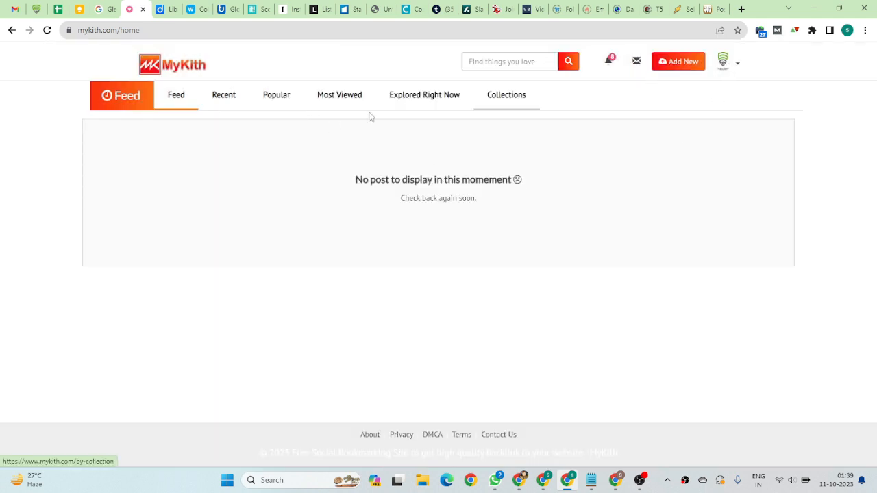
# Reload the feed and open the Glen Recruiters profile to look through its uploaded bookmarks
pyautogui.click(173, 109)
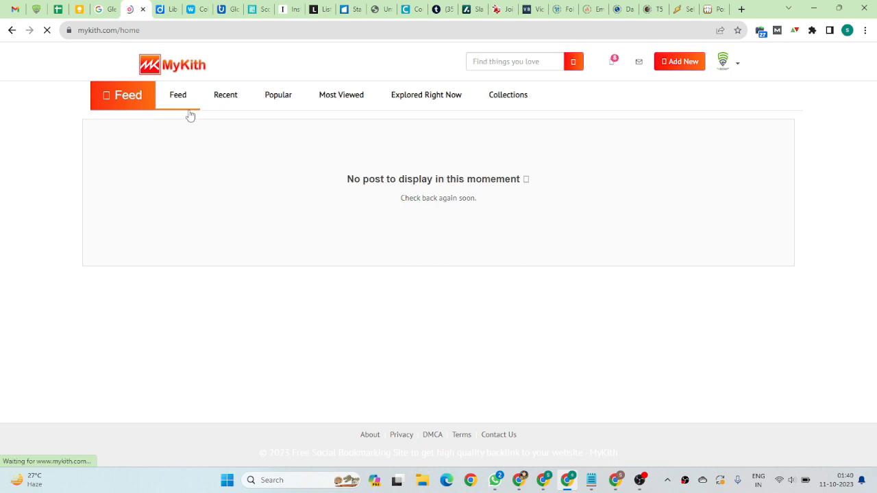
pyautogui.click(724, 65)
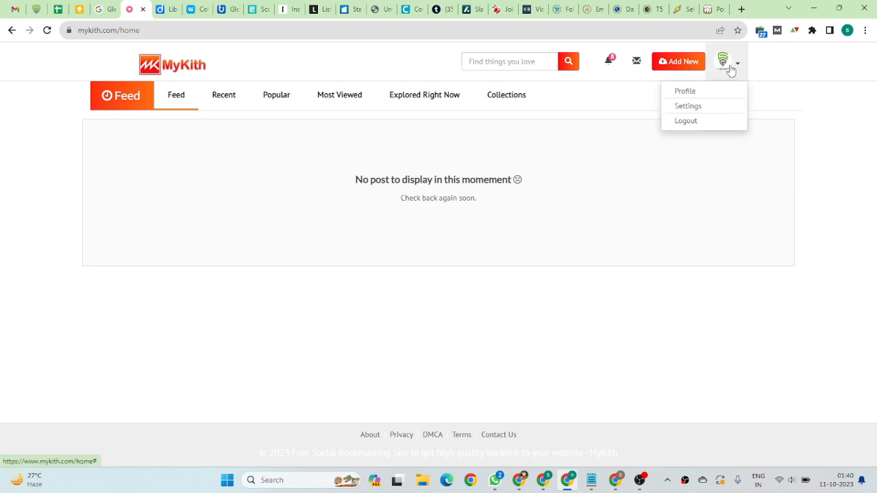
pyautogui.click(693, 92)
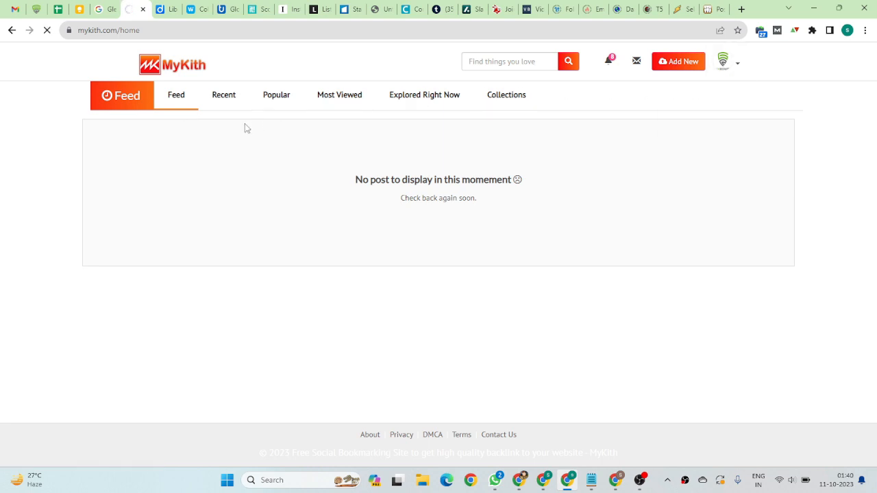
pyautogui.scroll(-1, 333, 225)
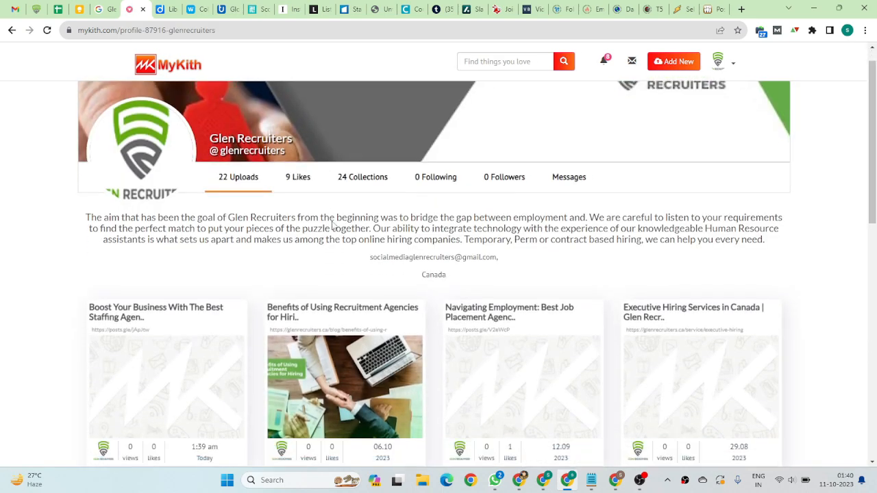
pyautogui.scroll(-3, 333, 226)
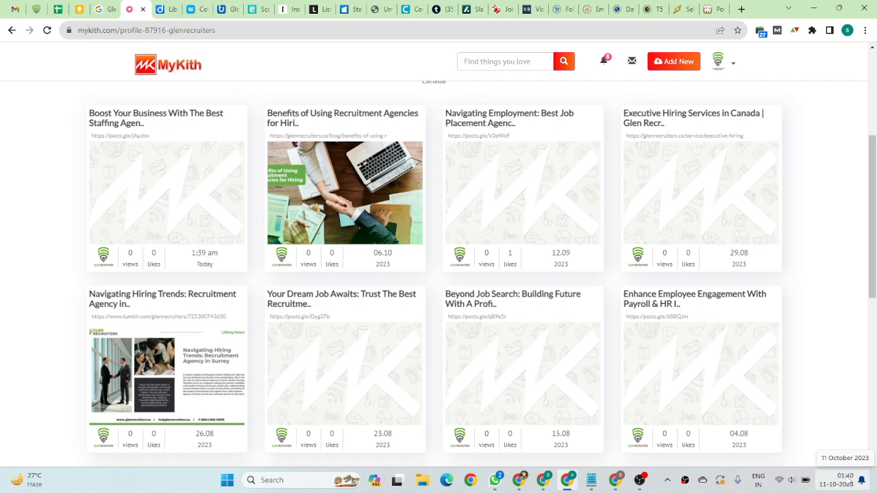
# Open the "Boost Your Business With The Best Staffing Agency" bookmark in a new browser tab and select its page address
pyautogui.moveTo(183, 190)
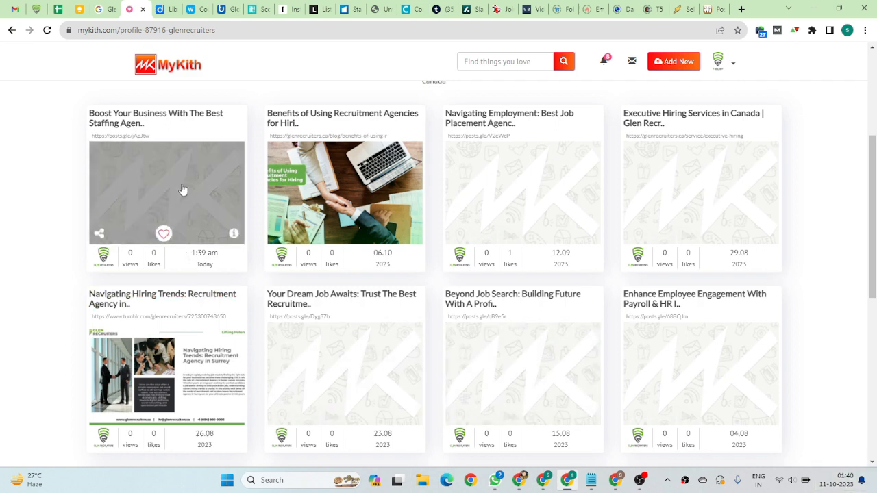
pyautogui.rightClick(176, 156)
pyautogui.click(196, 165)
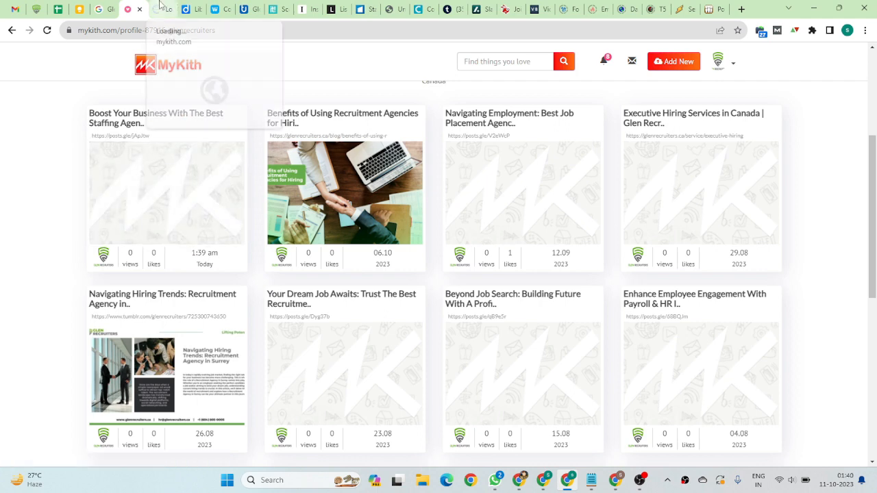
pyautogui.click(161, 9)
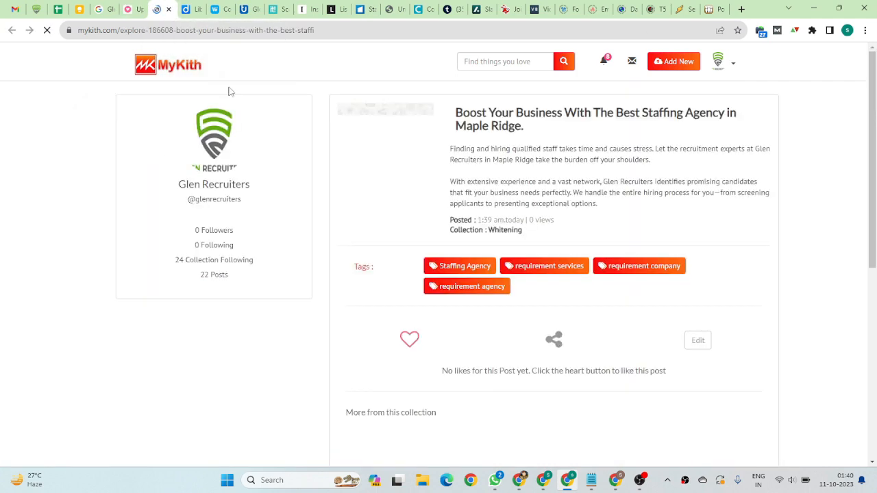
pyautogui.click(347, 33)
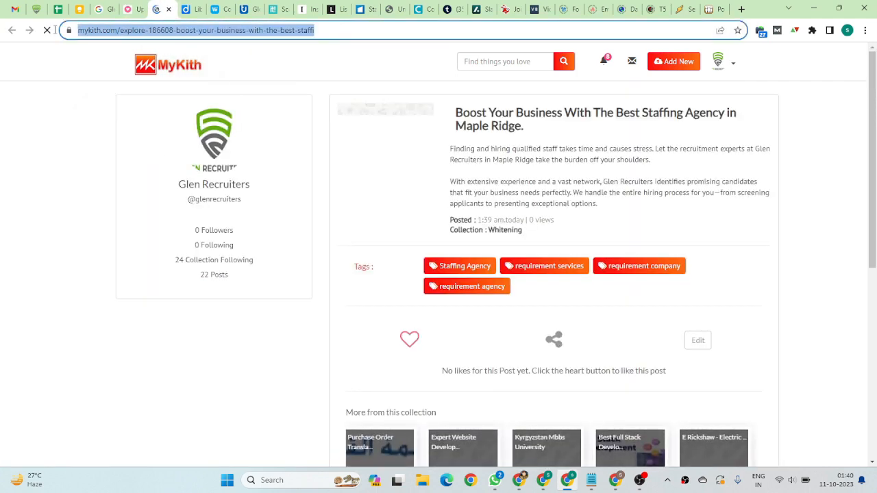
# Inspect the HTML of the bookmark's title link in the developer tools, and close the inspector
pyautogui.rightClick(503, 115)
pyautogui.click(546, 220)
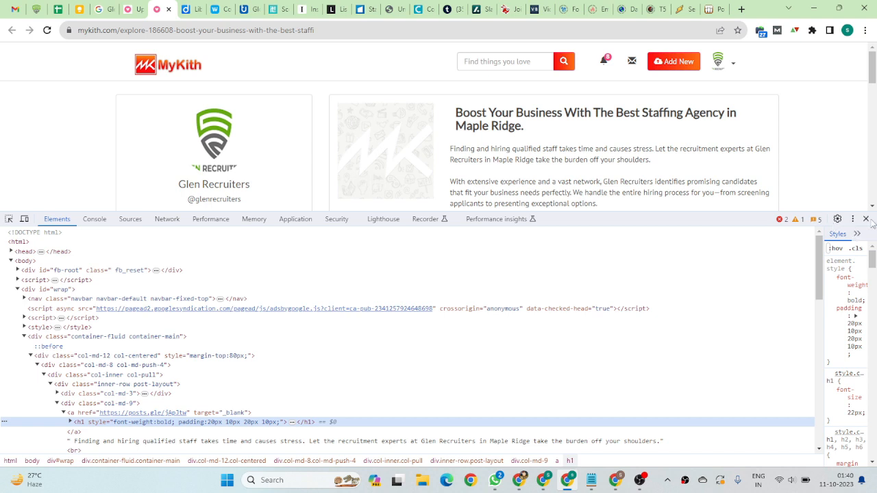
pyautogui.click(867, 219)
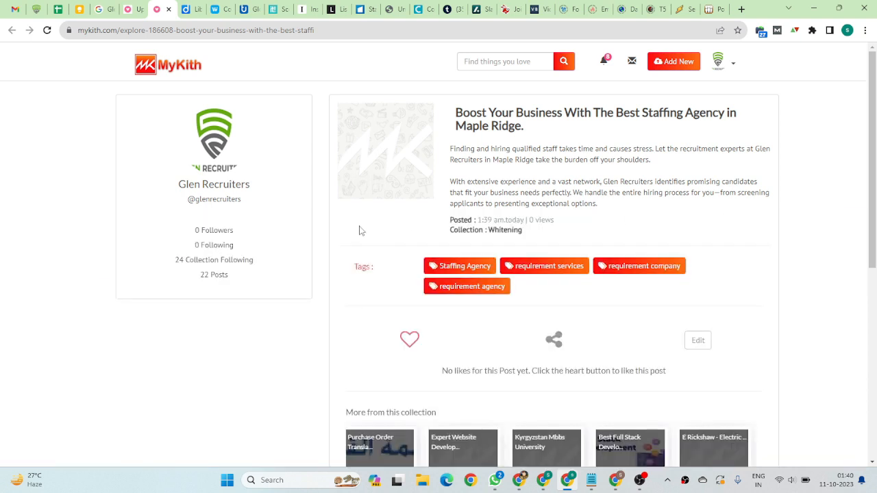